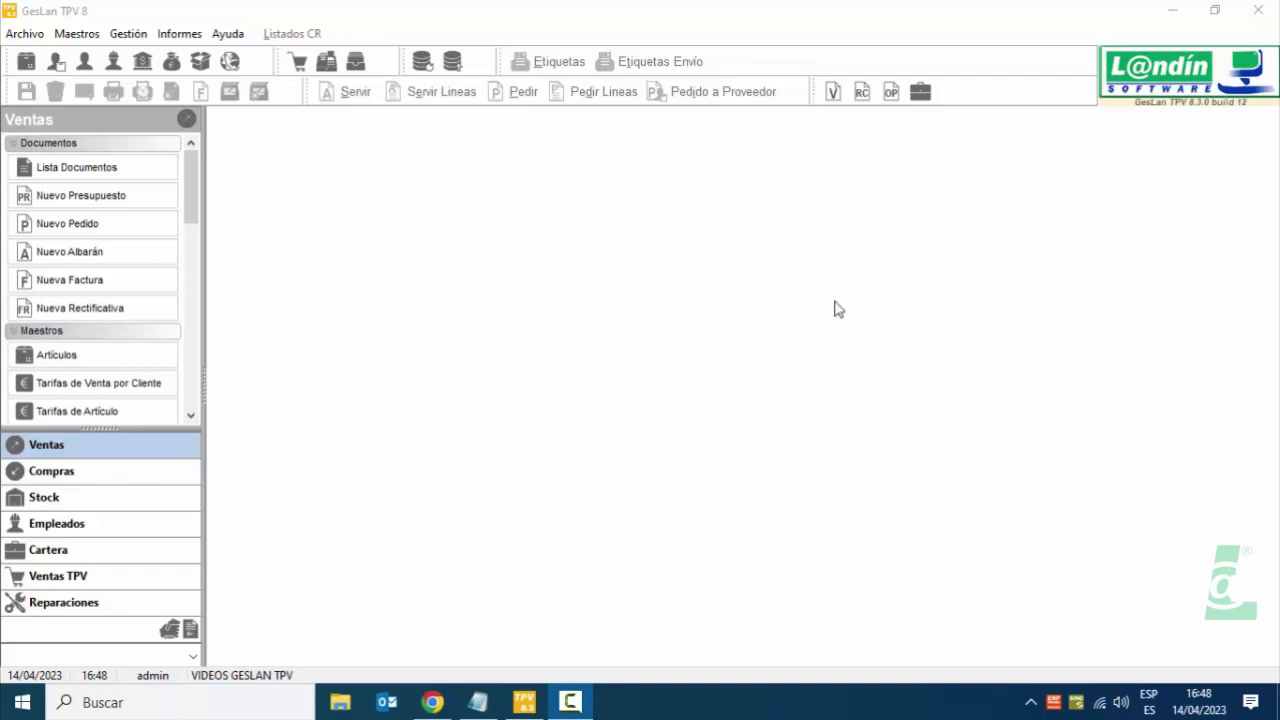
Open the maintenance of Propiedades and register a new property with the code TALL.
left_click(87, 37)
left_click(87, 37)
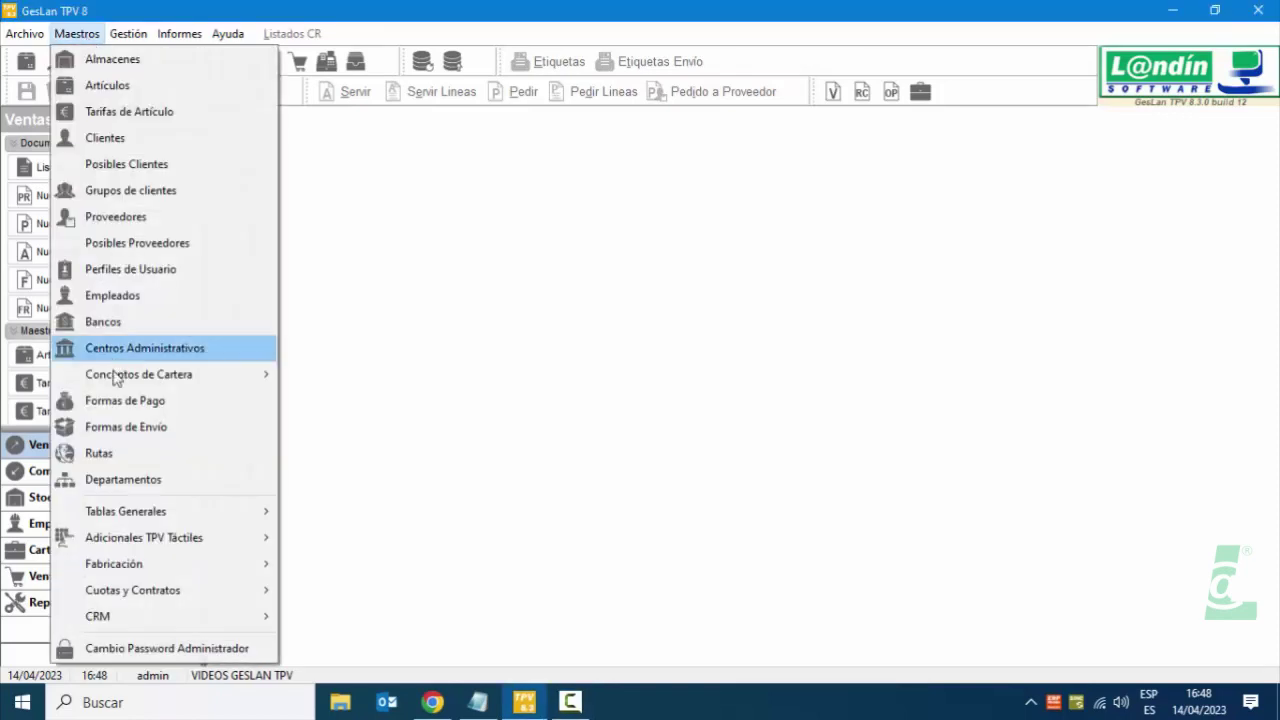
mouse_move(179, 510)
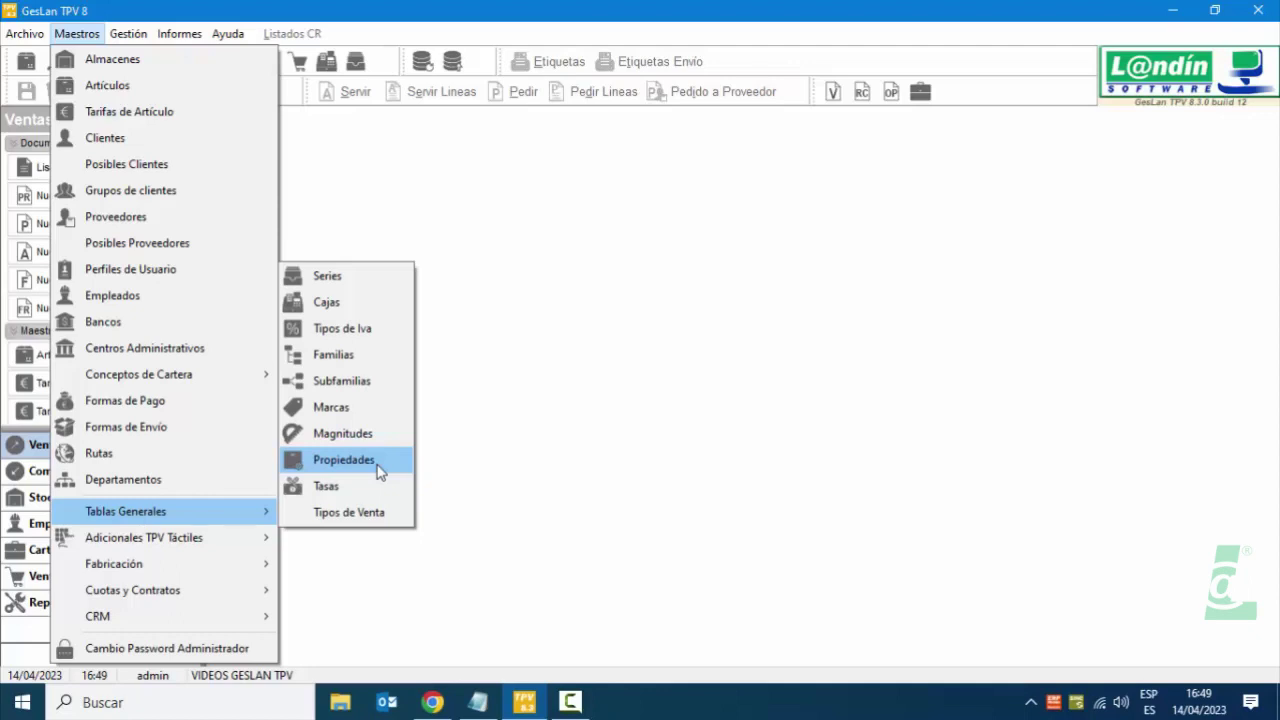
left_click(344, 460)
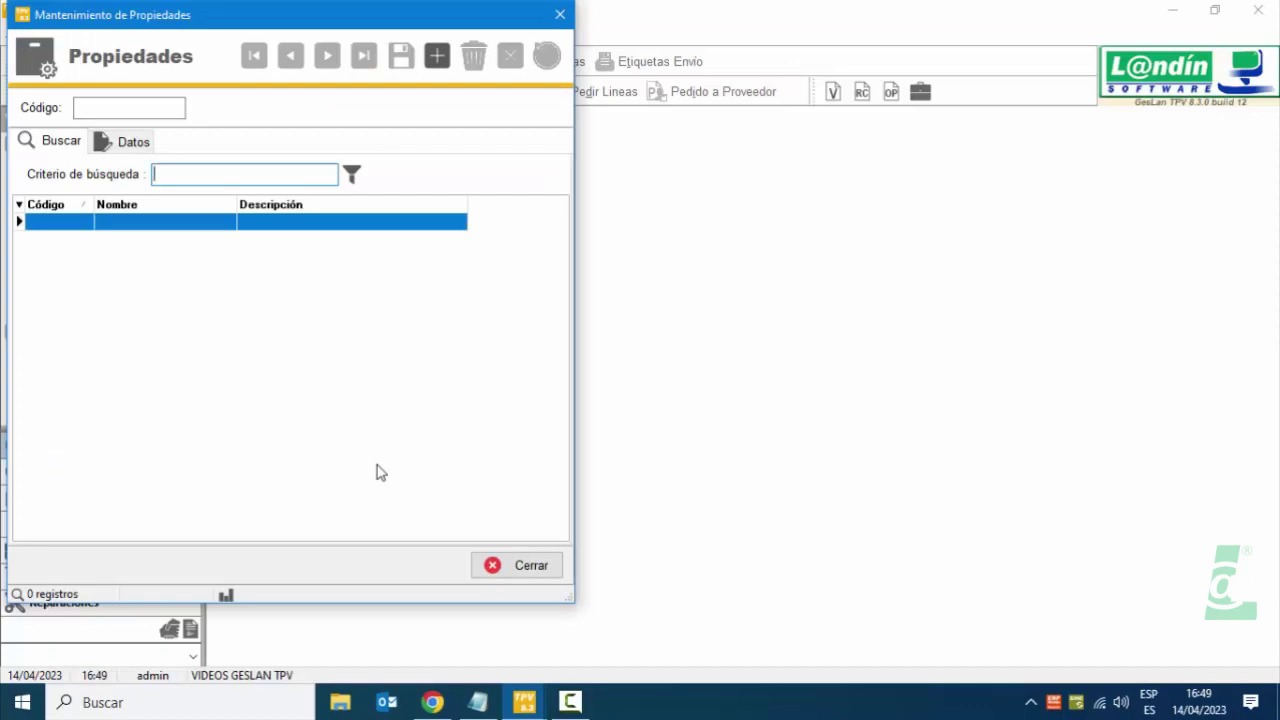
left_click(438, 57)
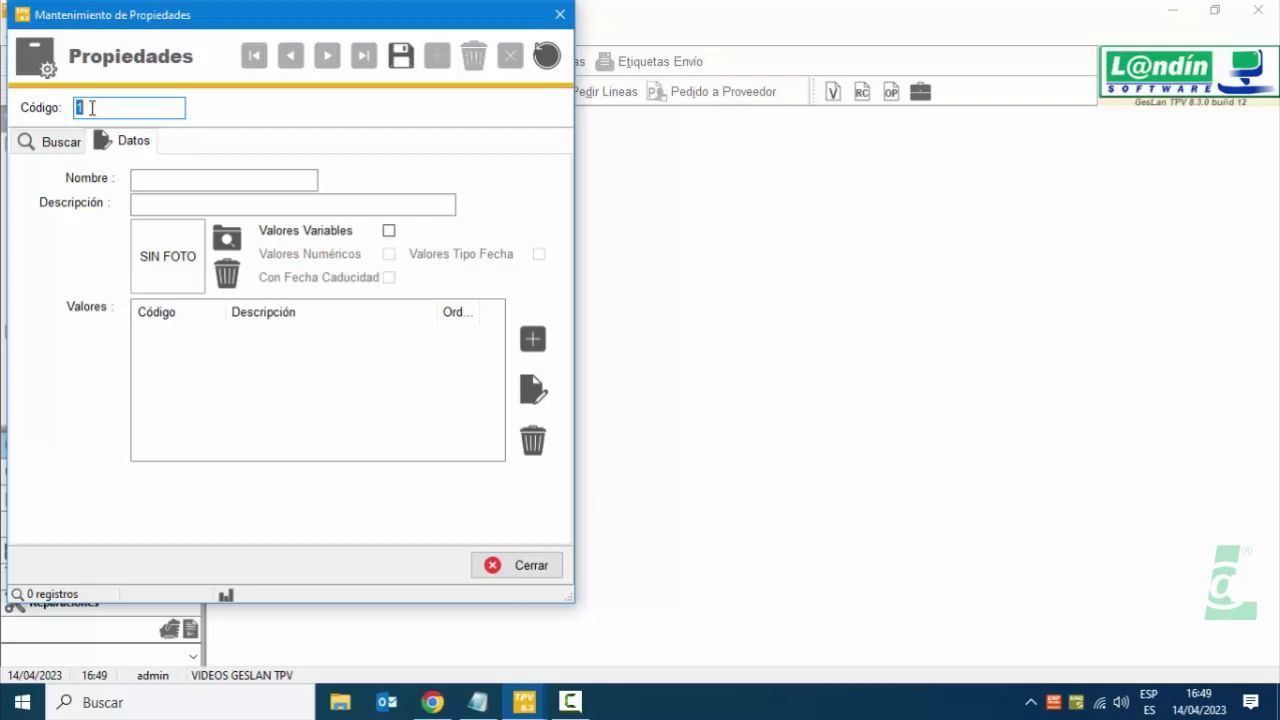
type("TALL")
key("Return")
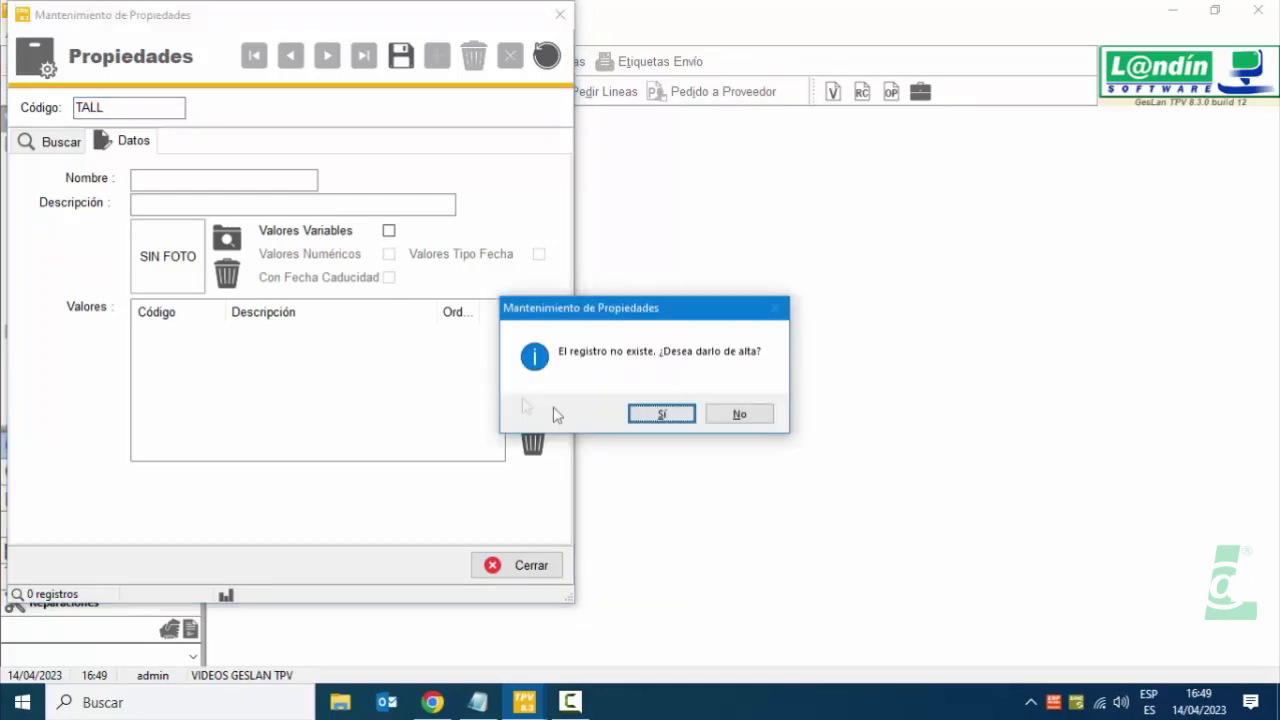
left_click(641, 422)
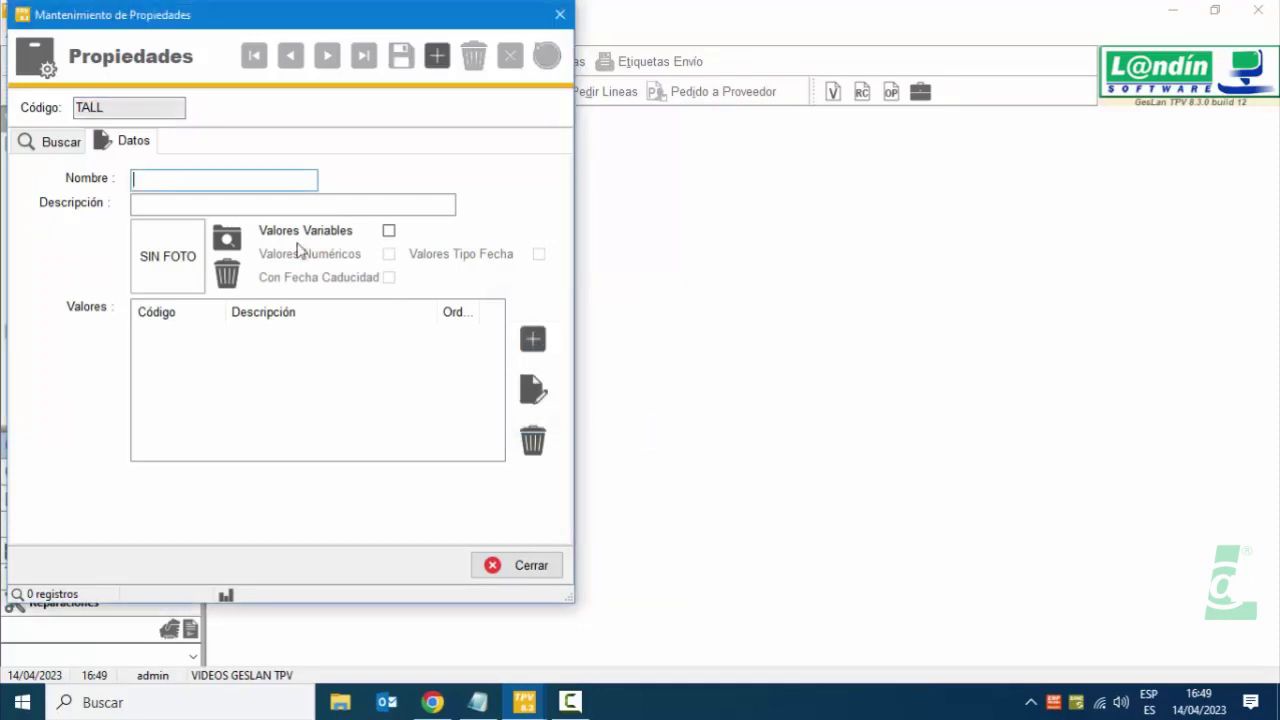
Set both the name and the description of property TALL to TALLA and save the record.
type("TALLA")
key("Tab")
type("TALLA")
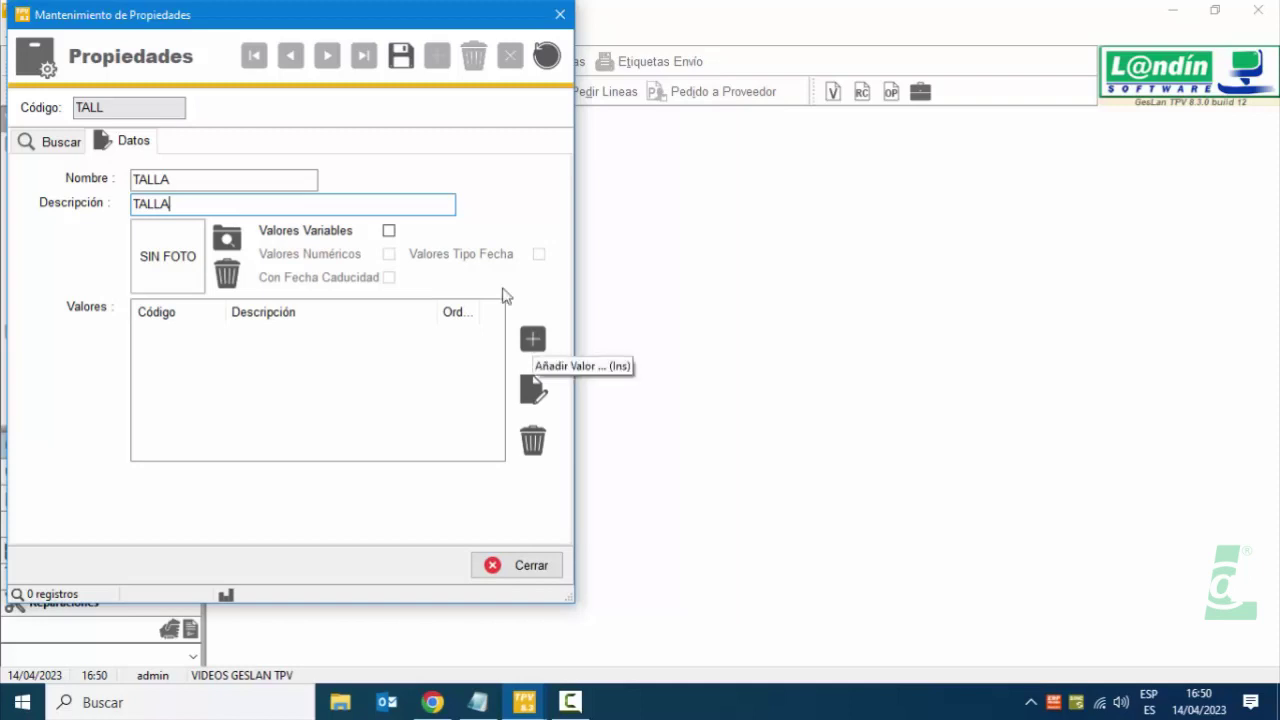
left_click(400, 57)
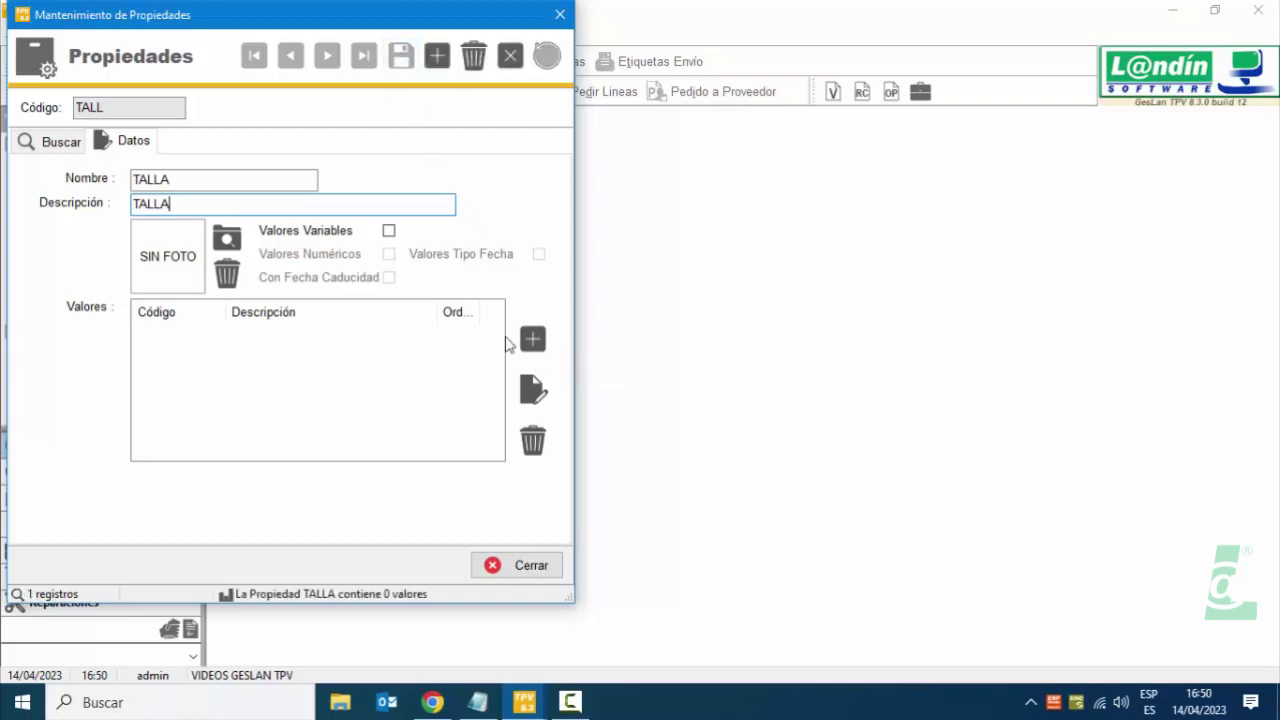
Add a value to the TALLA property with code XS and description XS.
left_click(533, 341)
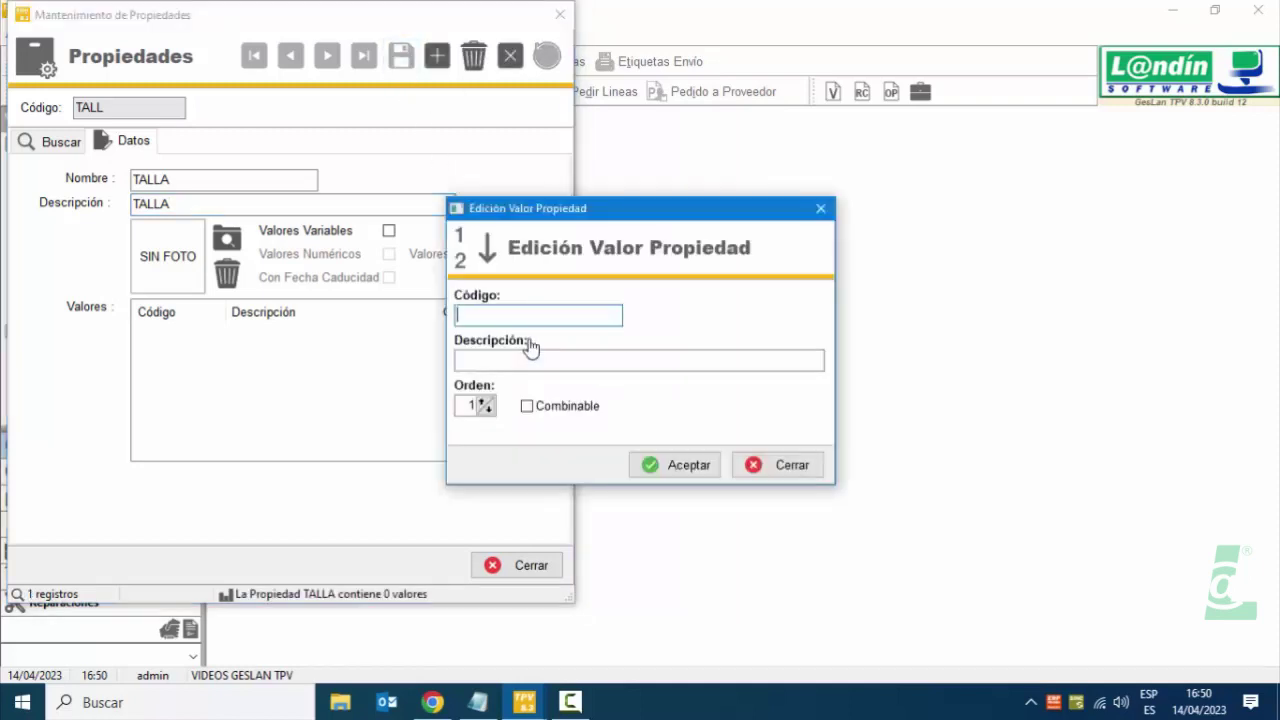
type("XS")
key("Tab")
type("Z")
key("BackSpace")
type("XS")
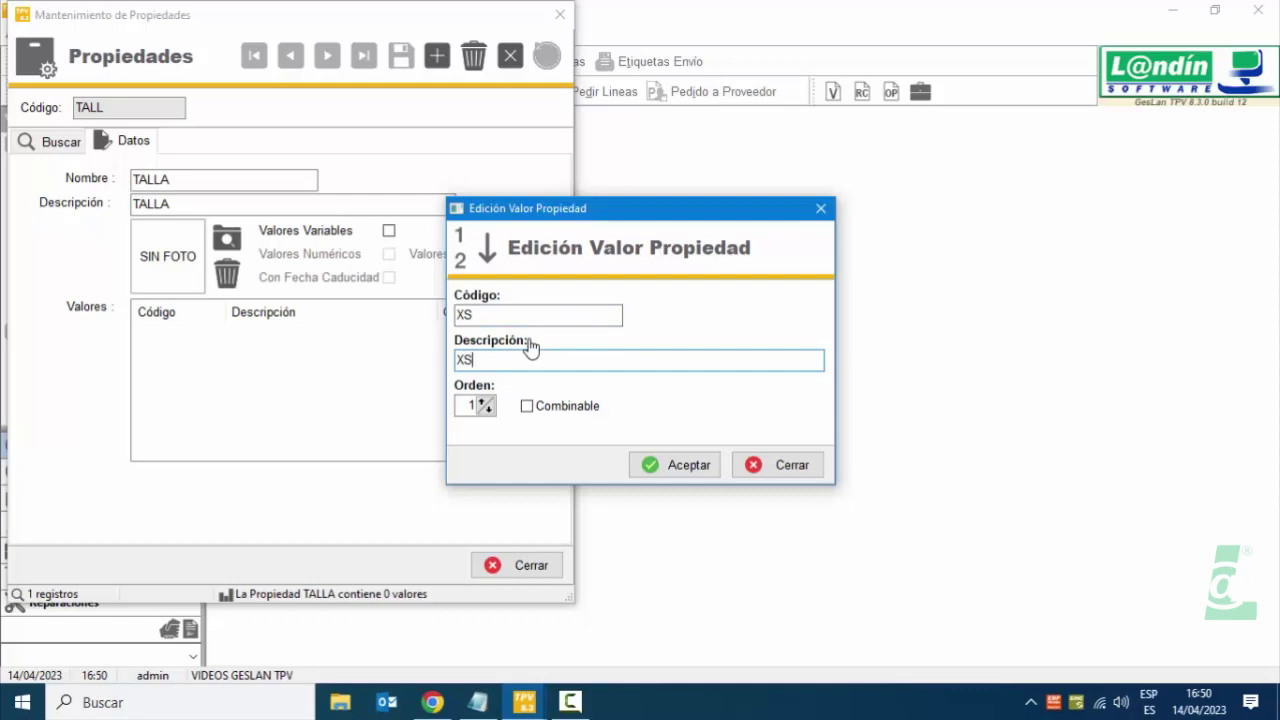
left_click(677, 465)
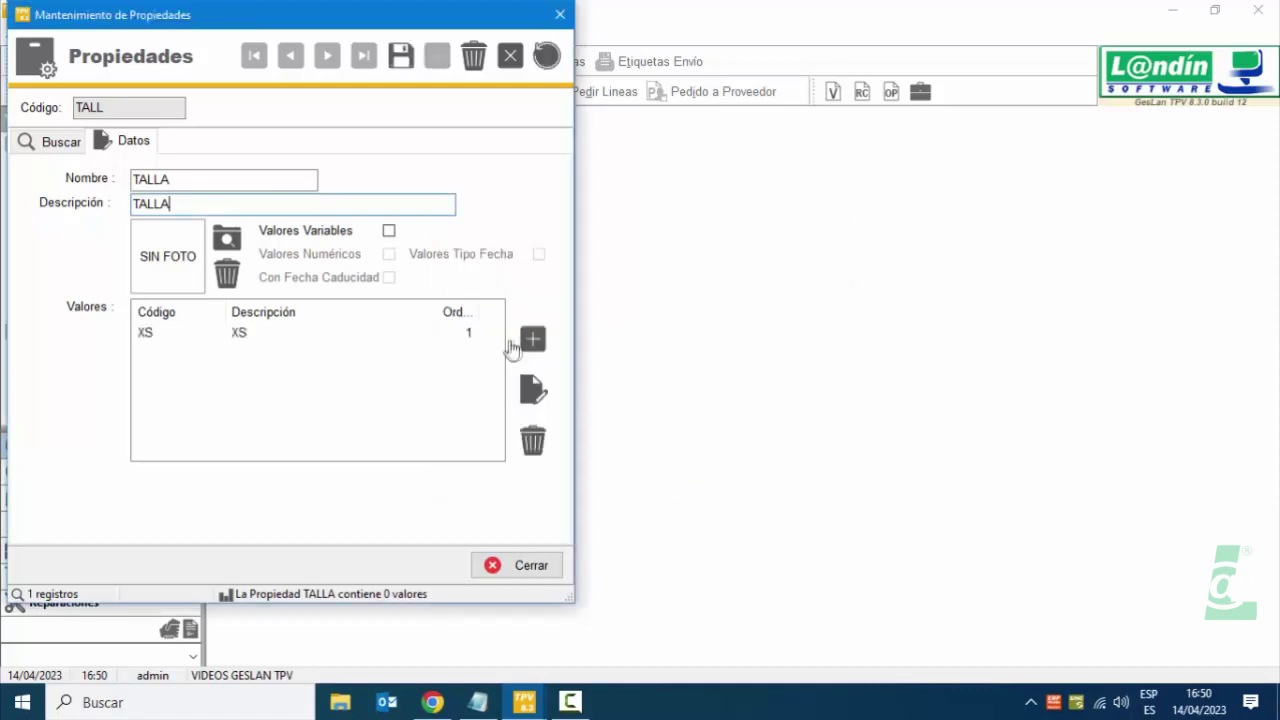
Add a value to the TALLA property with code S and description S.
left_click(528, 339)
type("S")
key("Tab")
type("S")
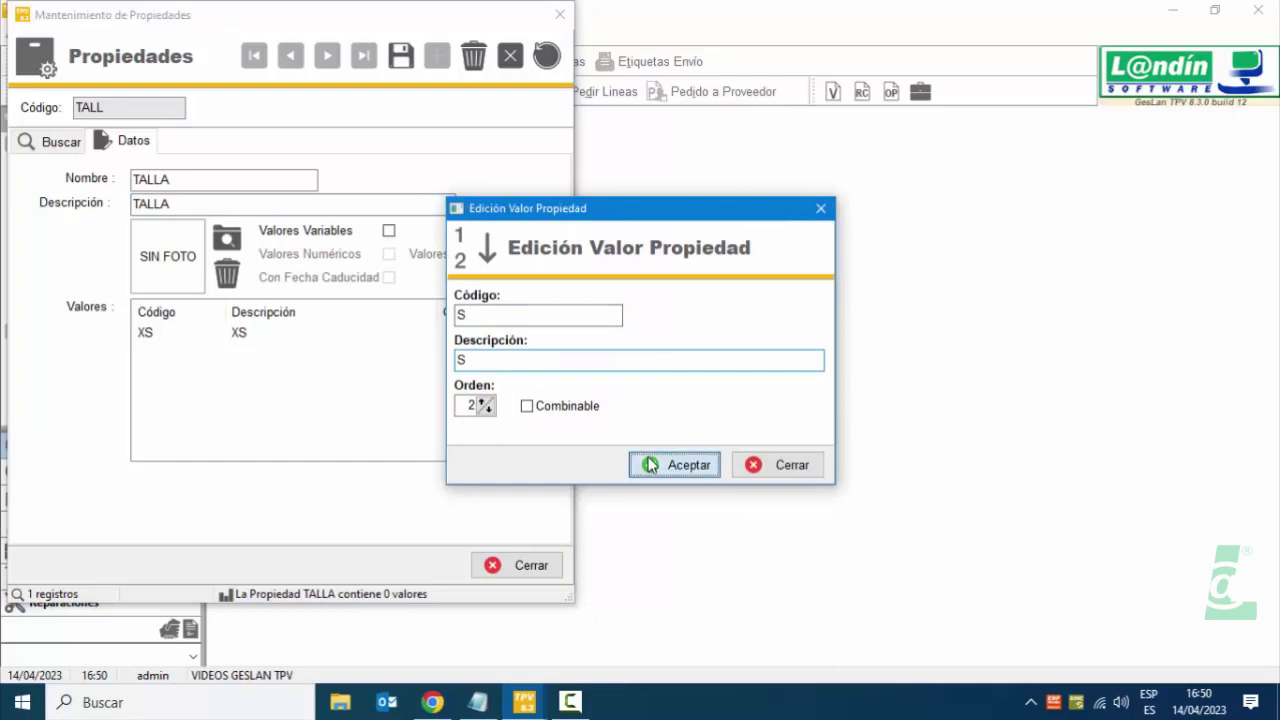
left_click(650, 464)
Add a value to the TALLA property with code M and description M.
left_click(535, 341)
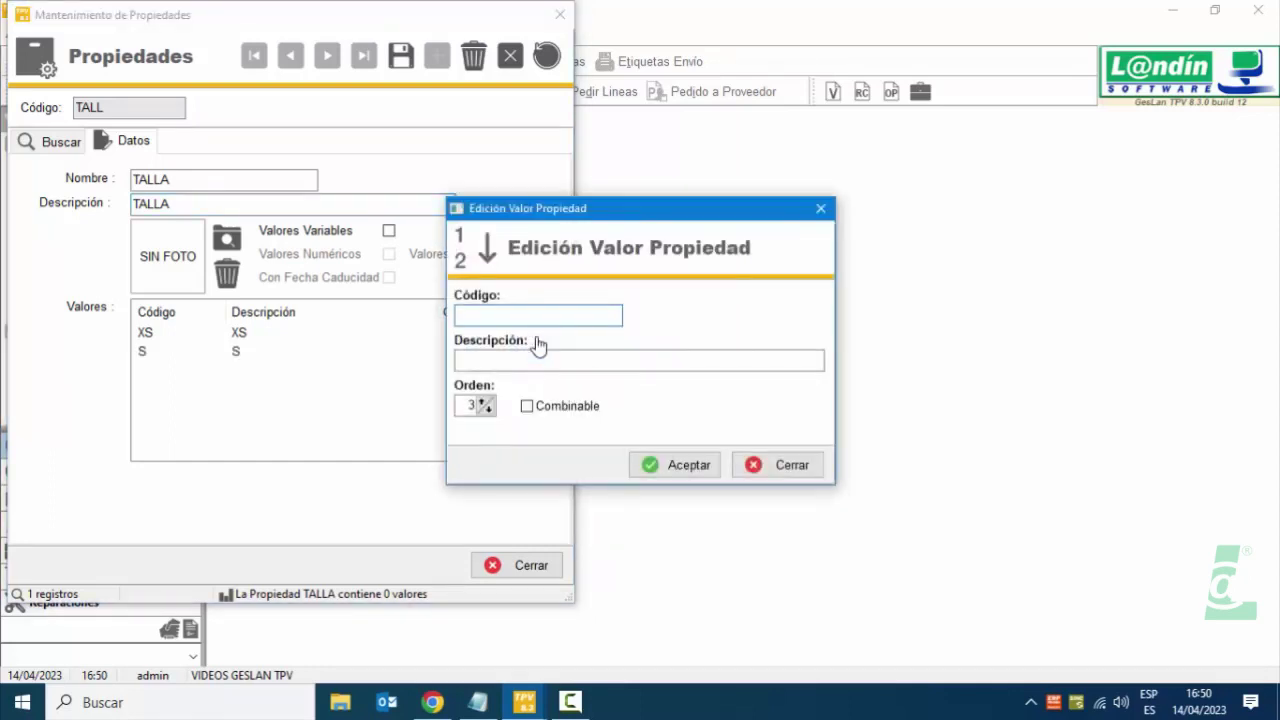
type("M")
key("Tab")
type("M")
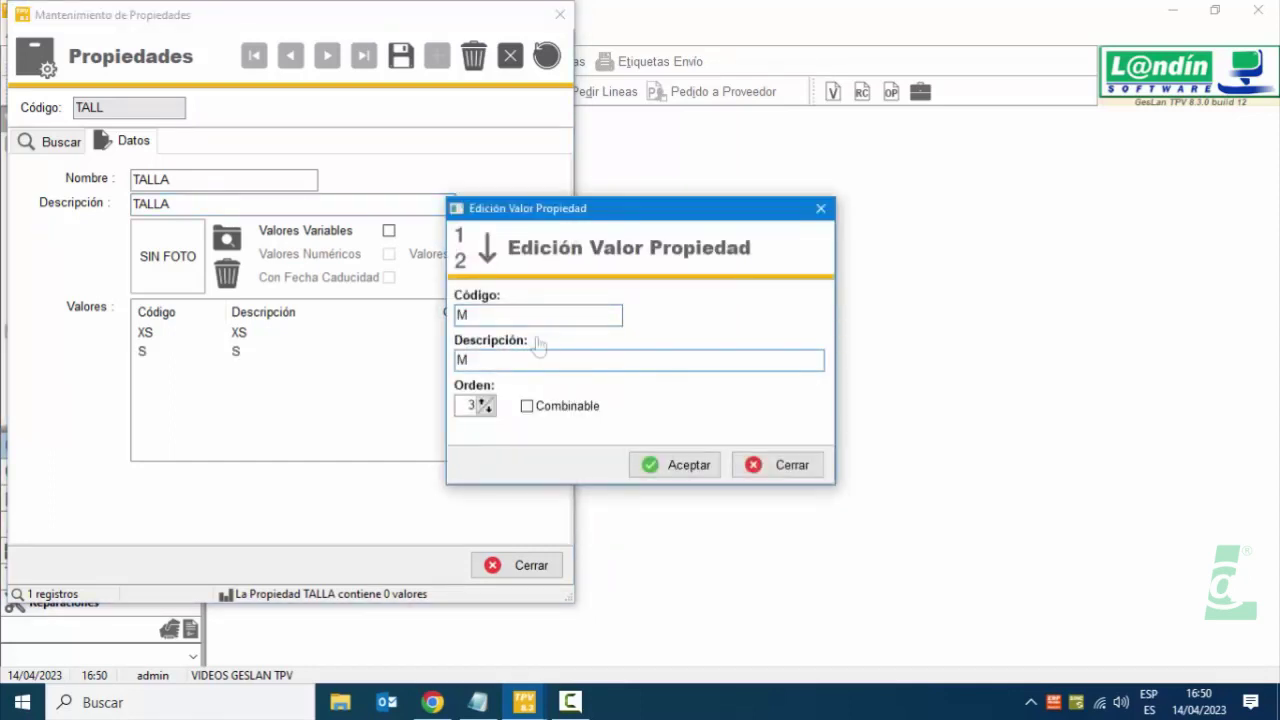
left_click(640, 462)
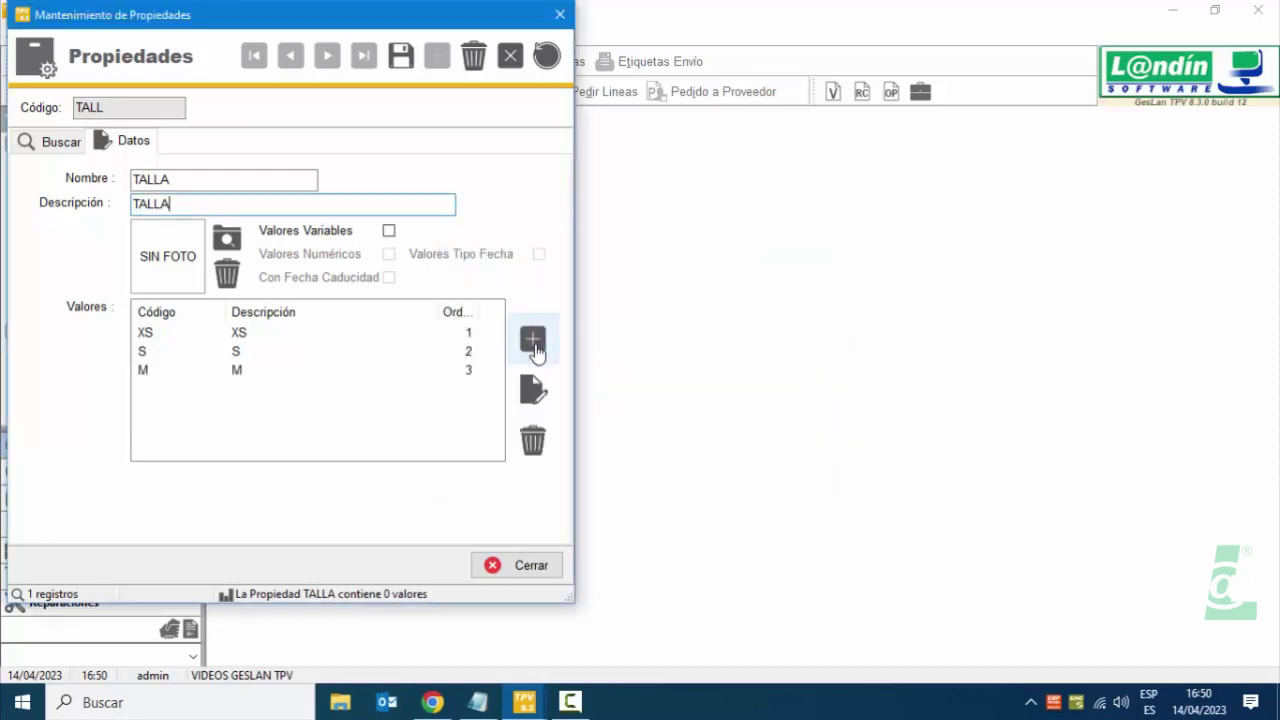
Add a value to the TALLA property with code L and description L.
left_click(535, 341)
type("LL")
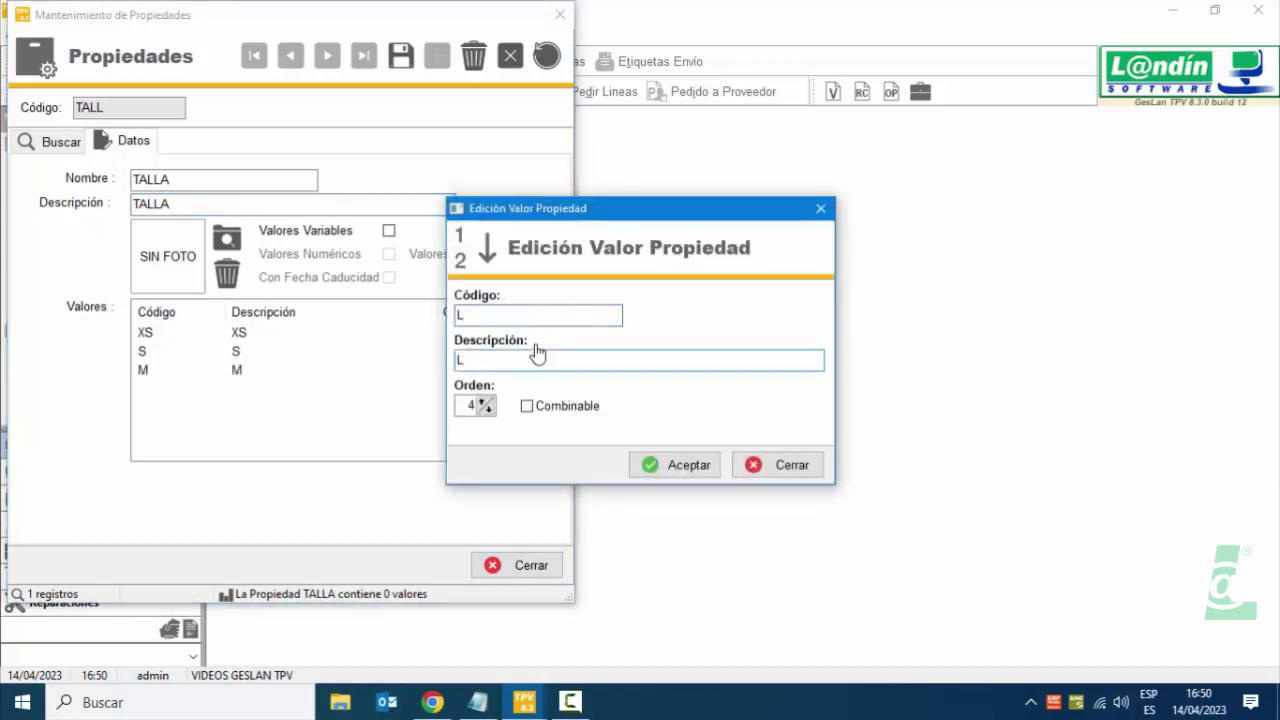
left_click(670, 468)
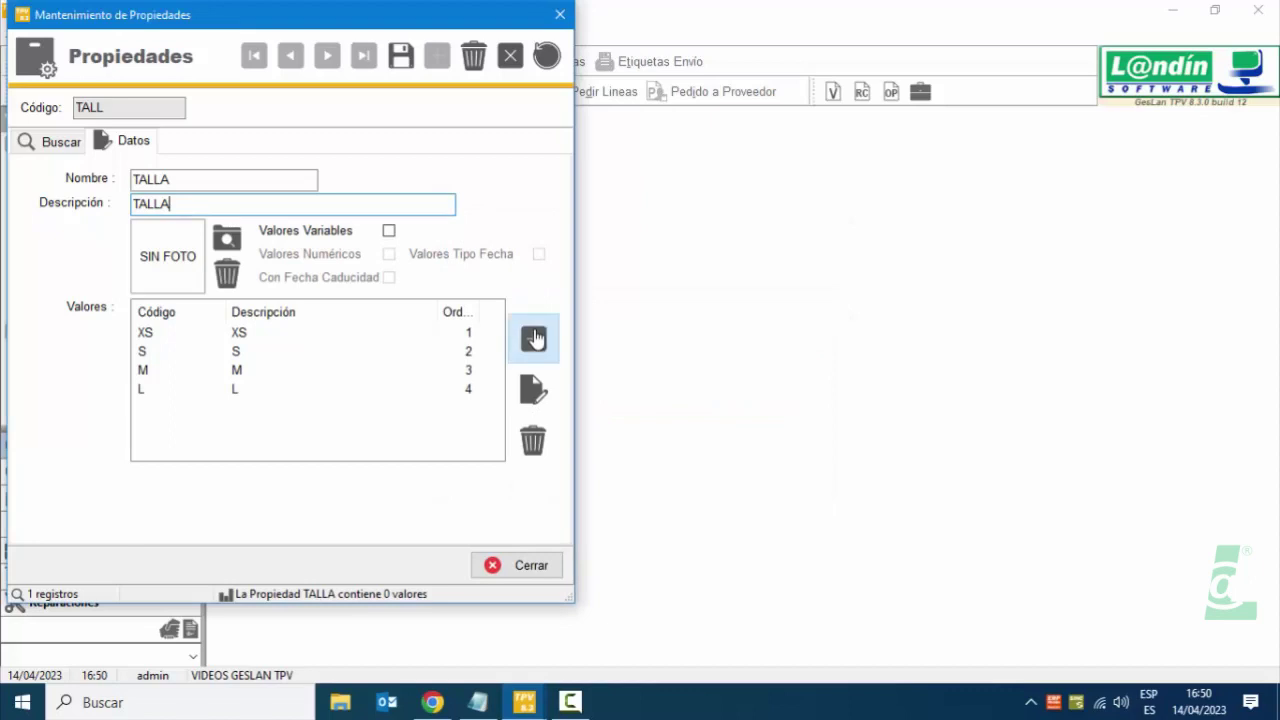
Add a value with code XL and description XL to the TALLA property and save the record.
left_click(531, 337)
type("XL")
key("Tab")
type("XL")
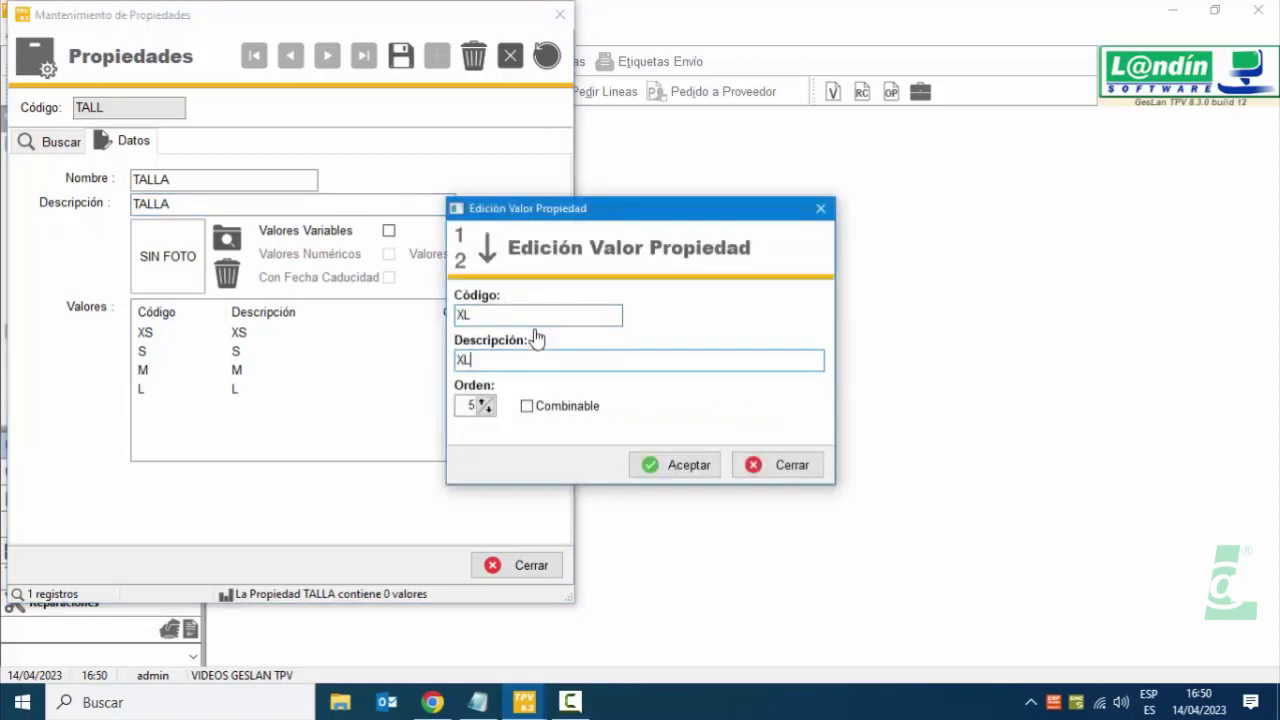
left_click(656, 466)
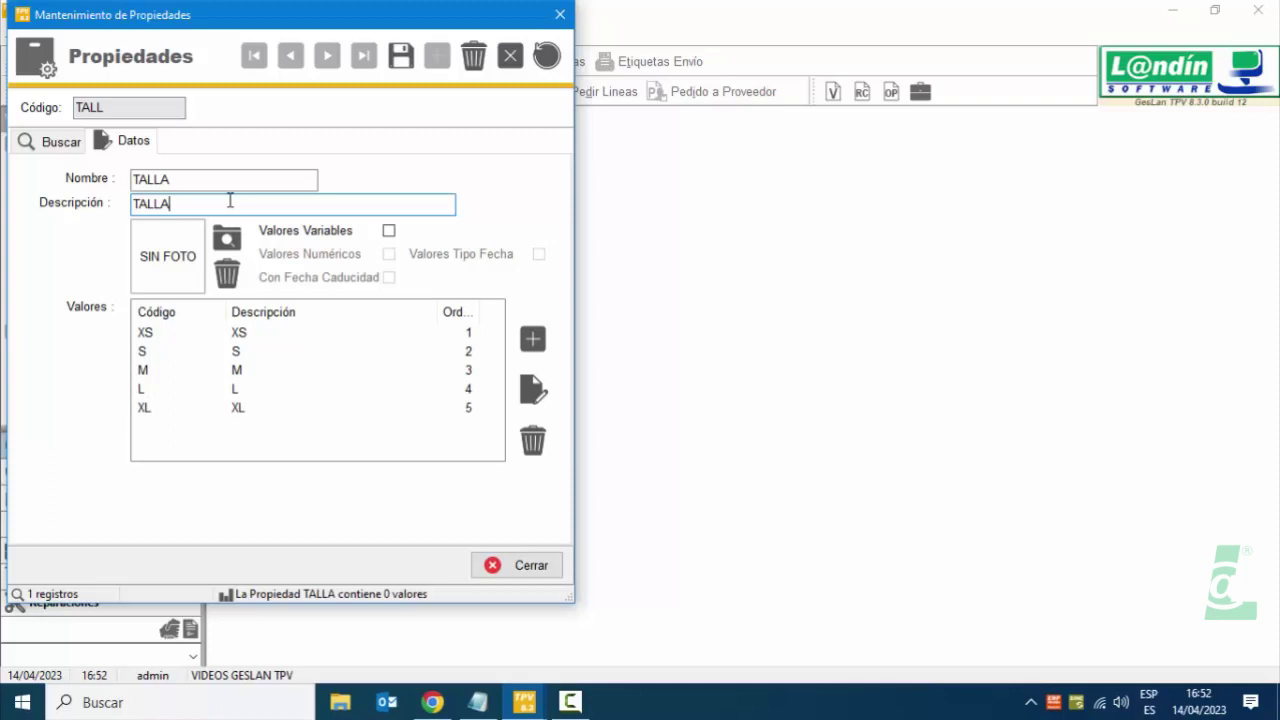
left_click(408, 58)
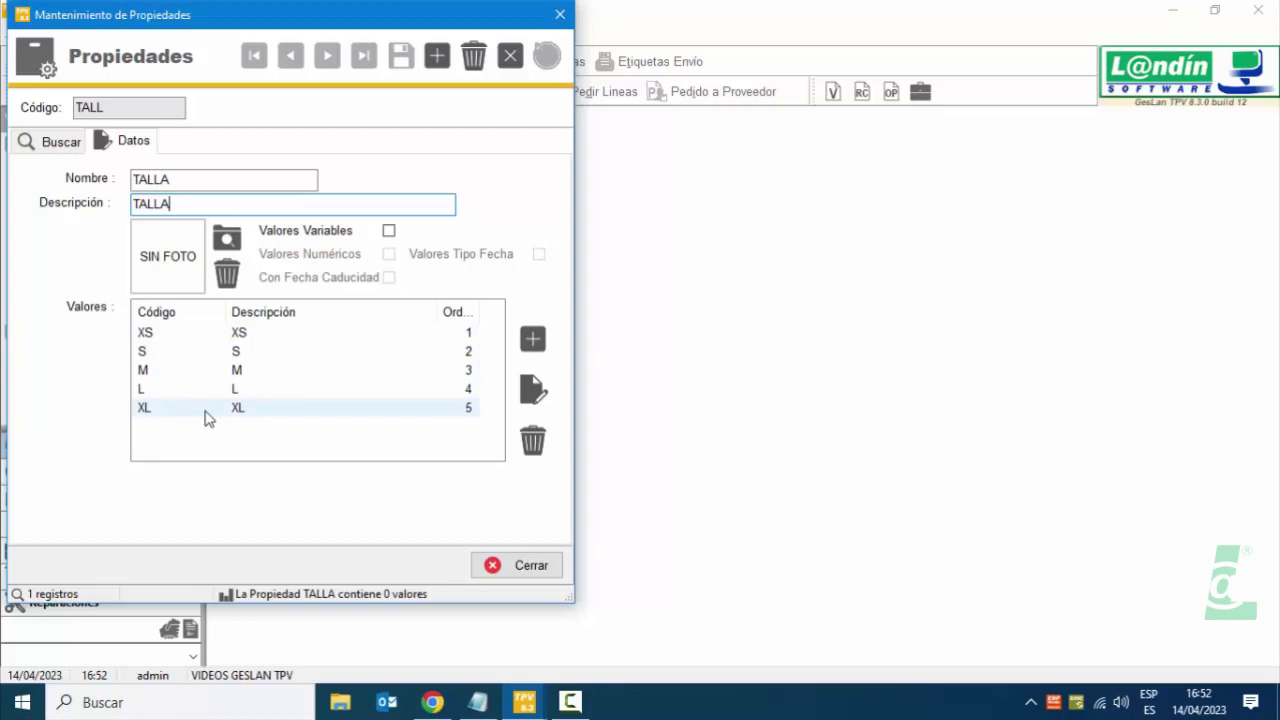
Create a second property with code COL, name COLOR and description COLOR, and save it.
left_click(52, 142)
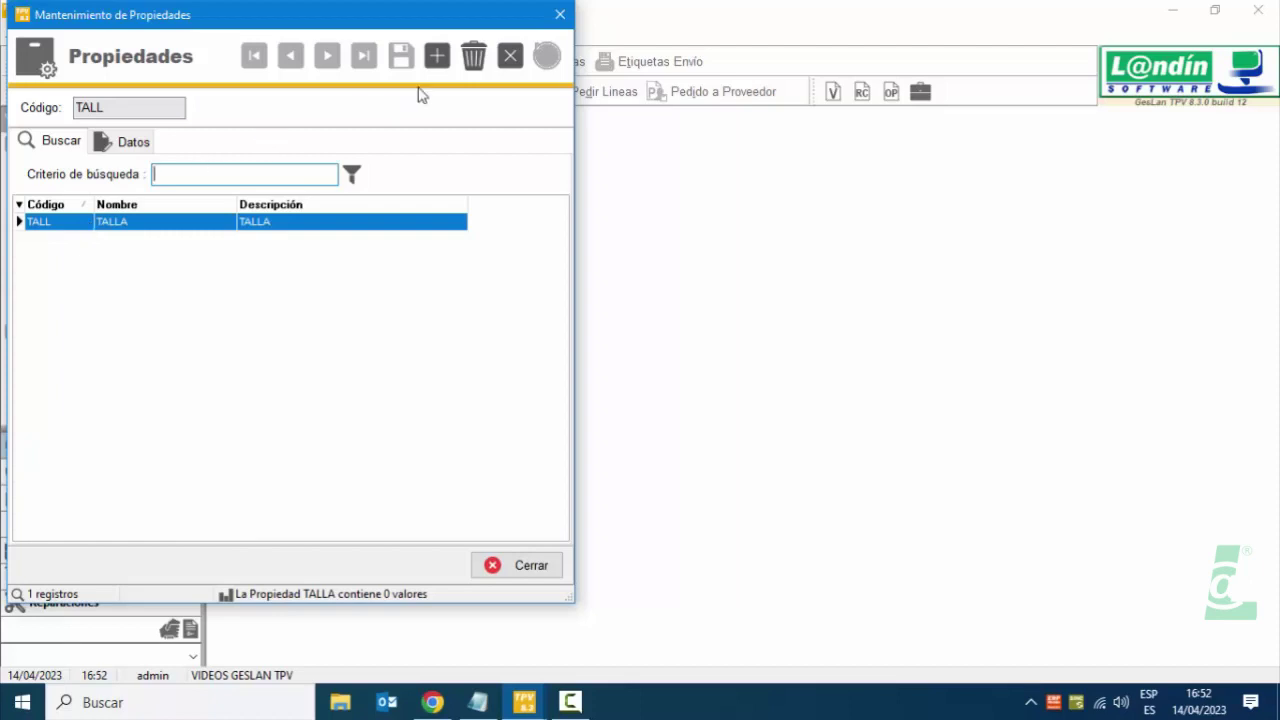
left_click(437, 56)
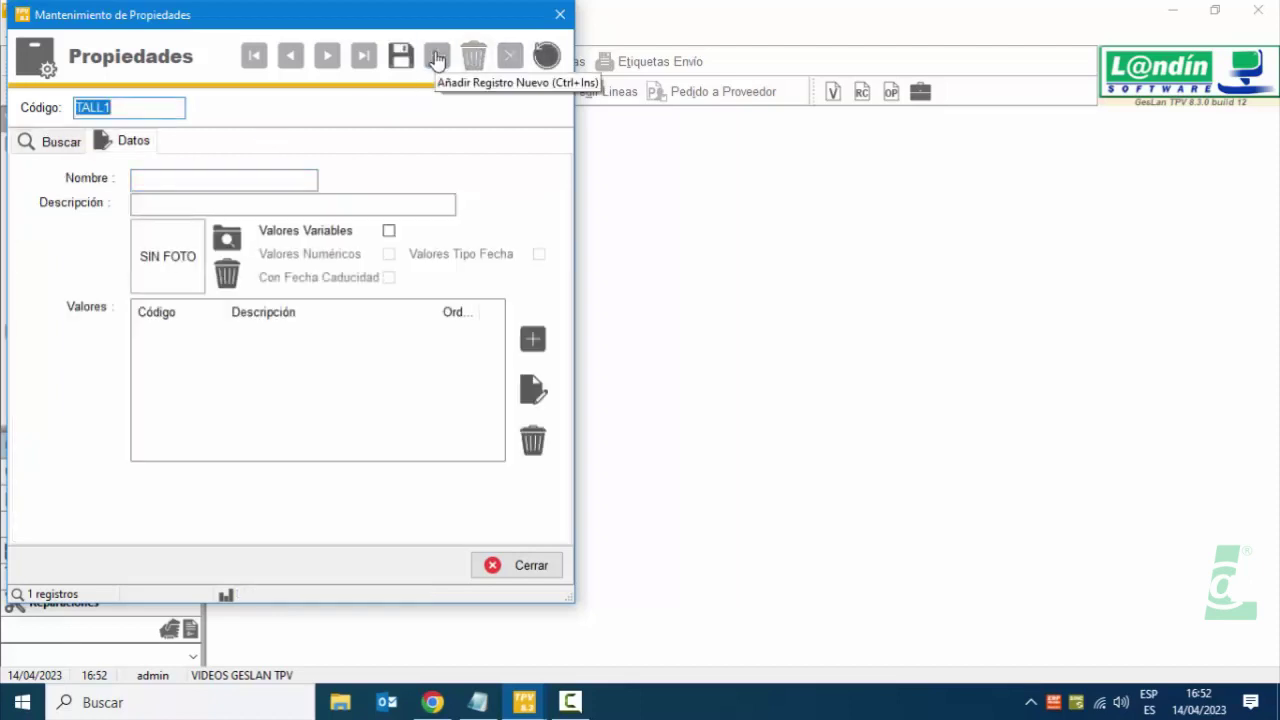
type("COL")
key("Return")
key("Return")
type("COLOR")
key("Return")
type("COLOR")
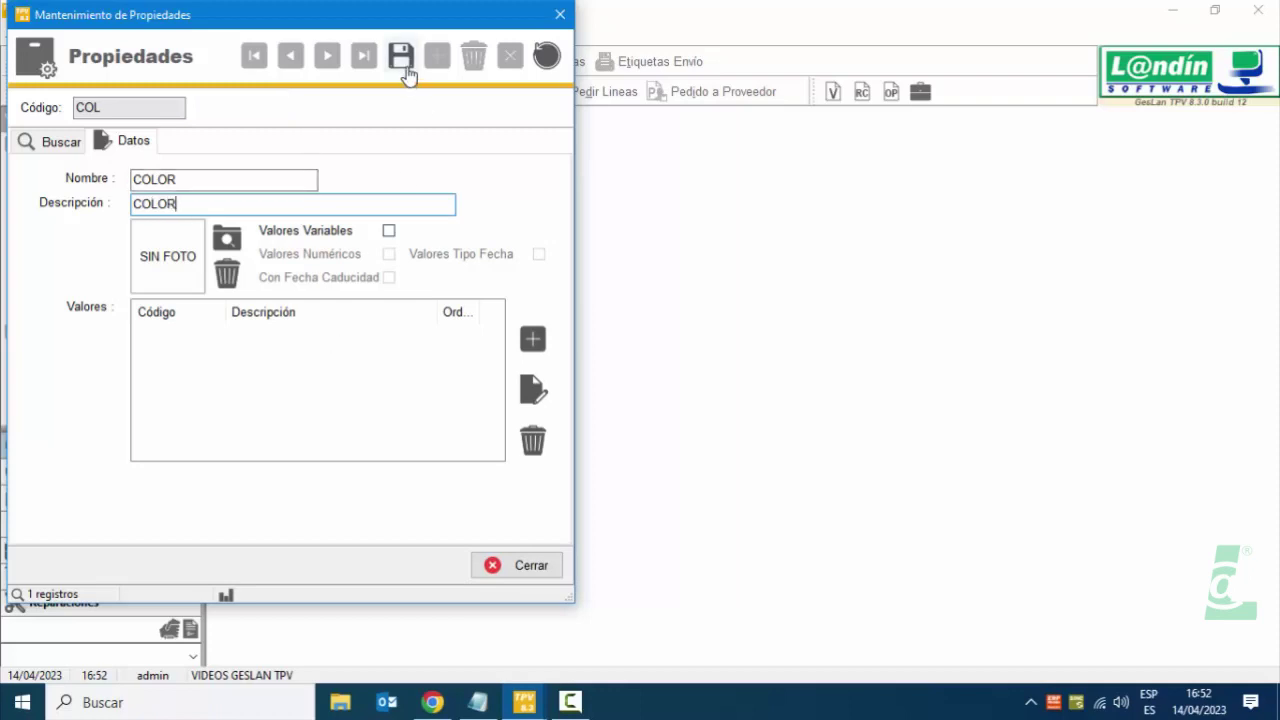
left_click(401, 57)
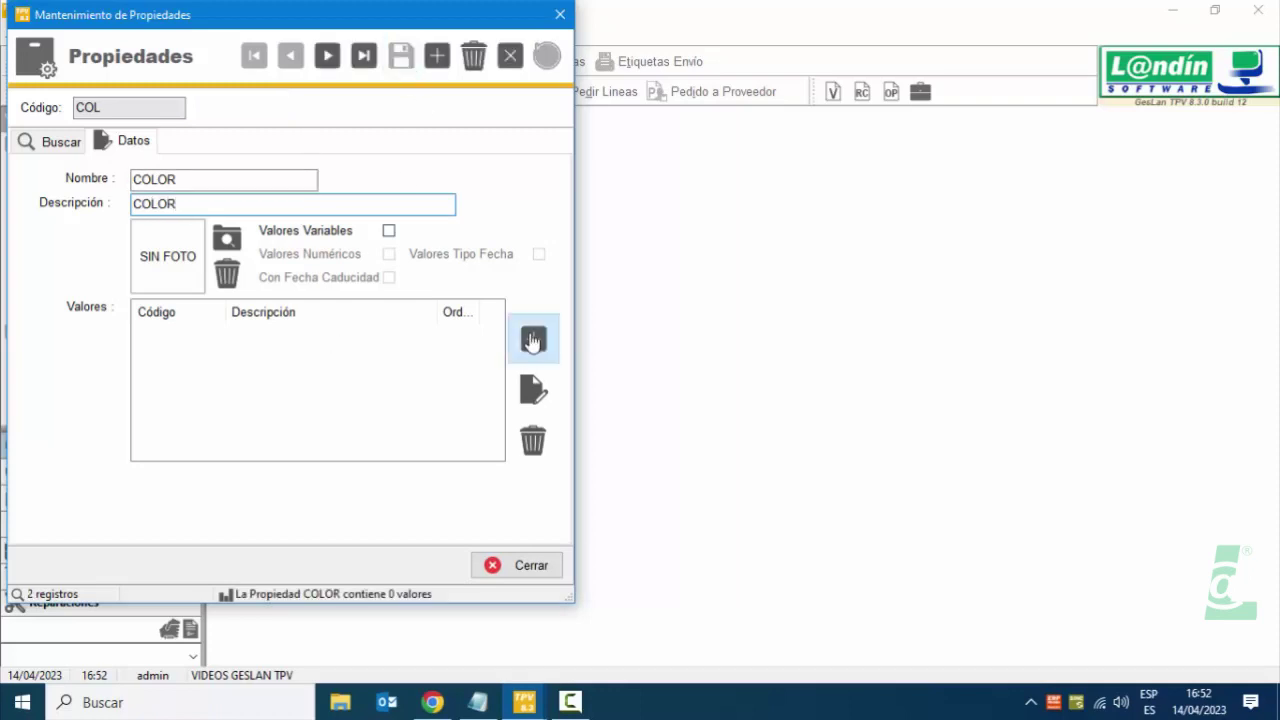
Add a value to the COLOR property with code BL and description BLANCO.
left_click(532, 341)
type("BL")
key("Tab")
type("BLANCO")
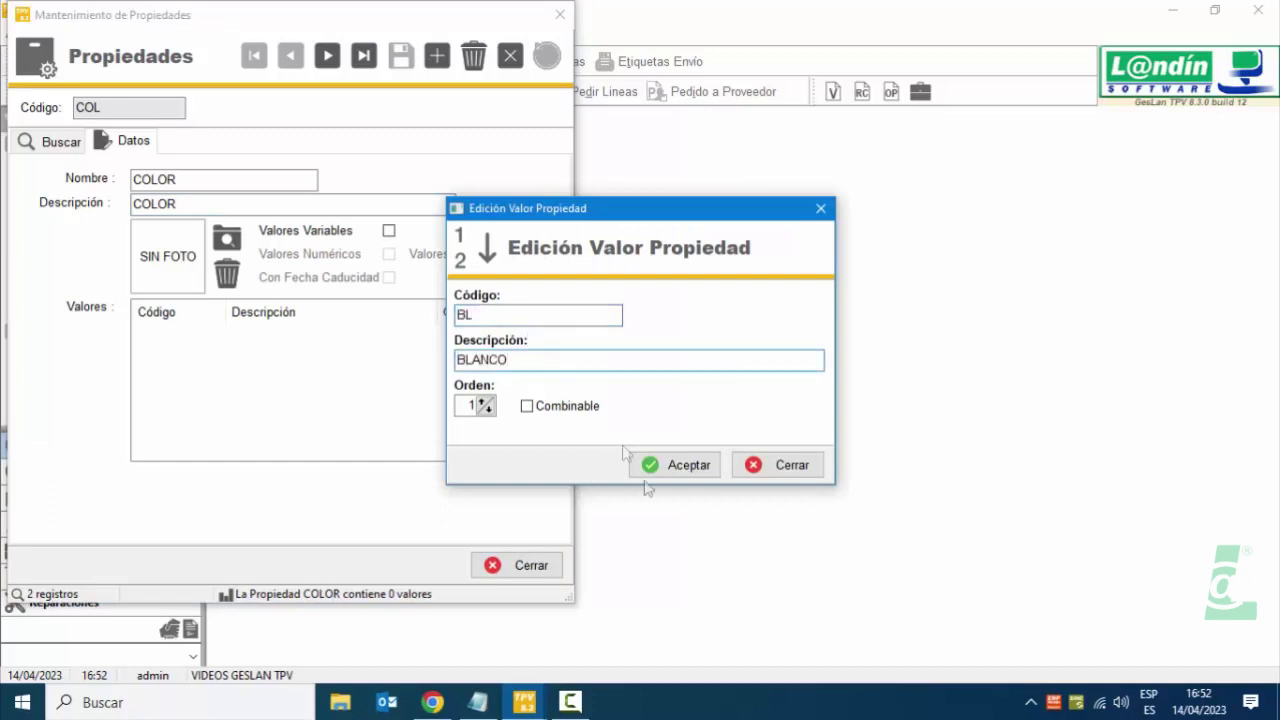
left_click(673, 466)
Add a value to the COLOR property with code NG and description NEGRO.
left_click(533, 341)
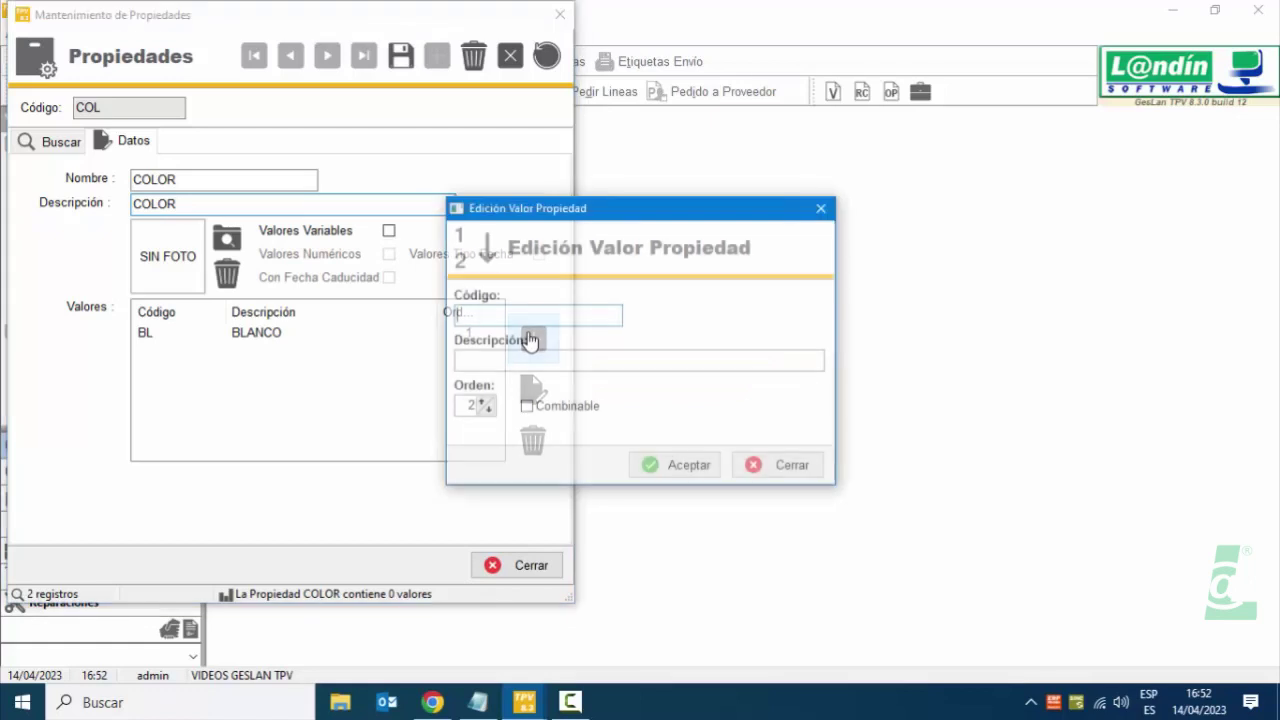
type("NG")
key("Tab")
type("NEGRO")
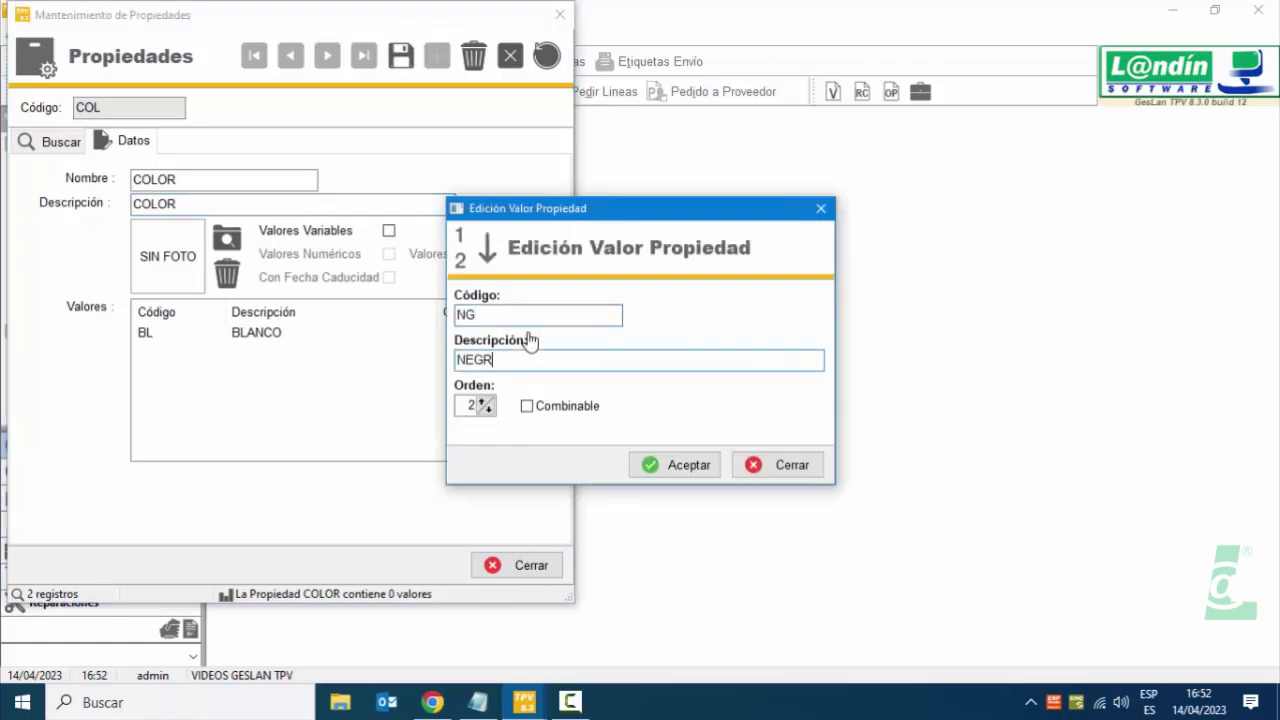
left_click(665, 463)
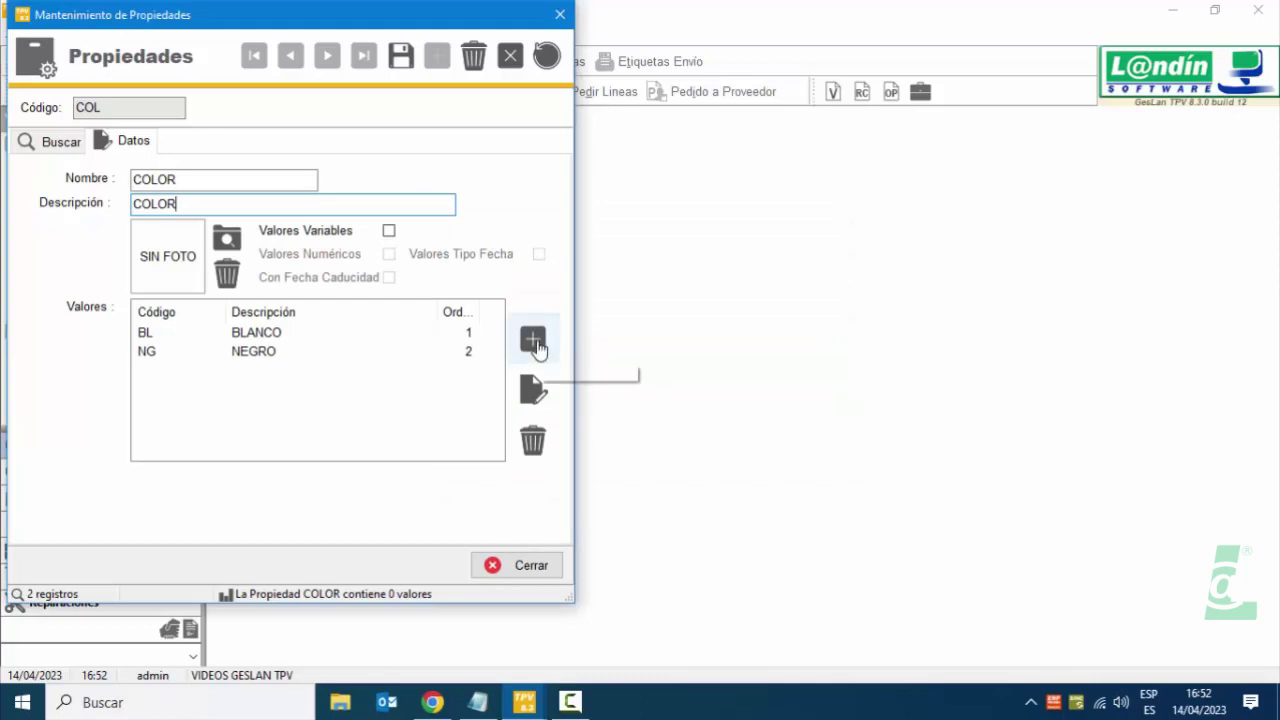
Add a value to the COLOR property with code RJ and description ROJO.
left_click(536, 346)
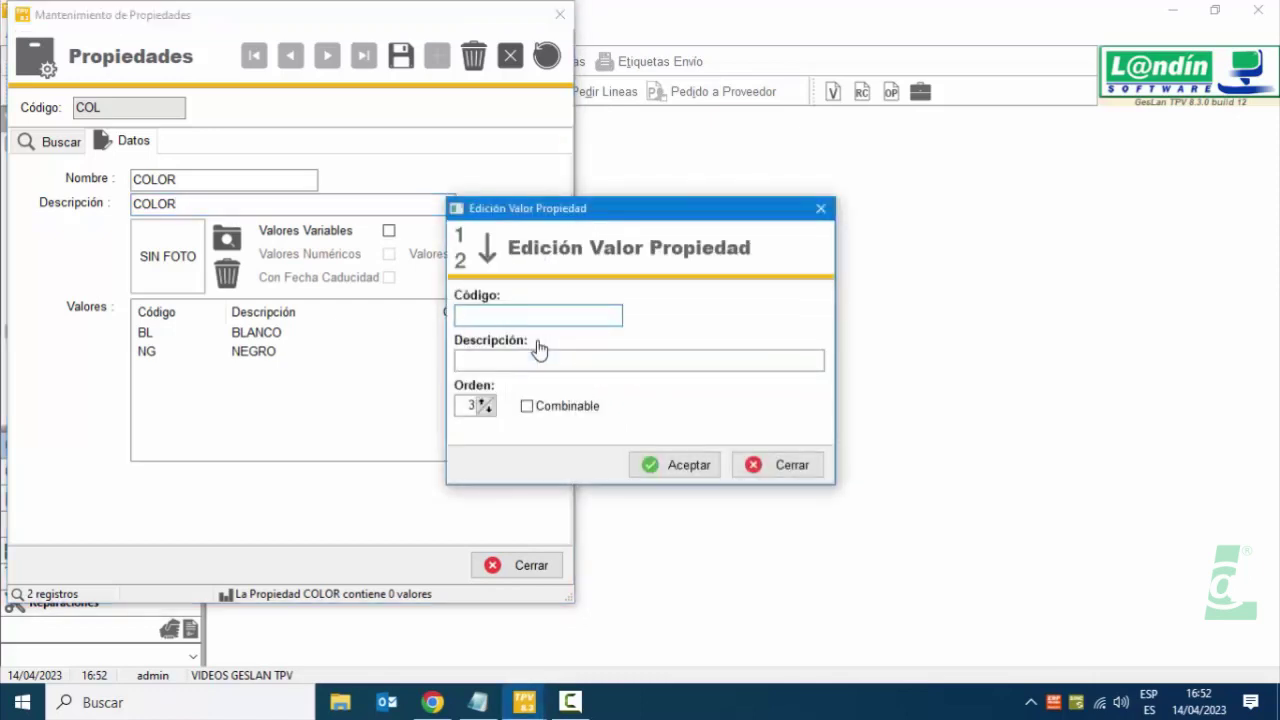
type("RJ")
key("Tab")
type("ROJO")
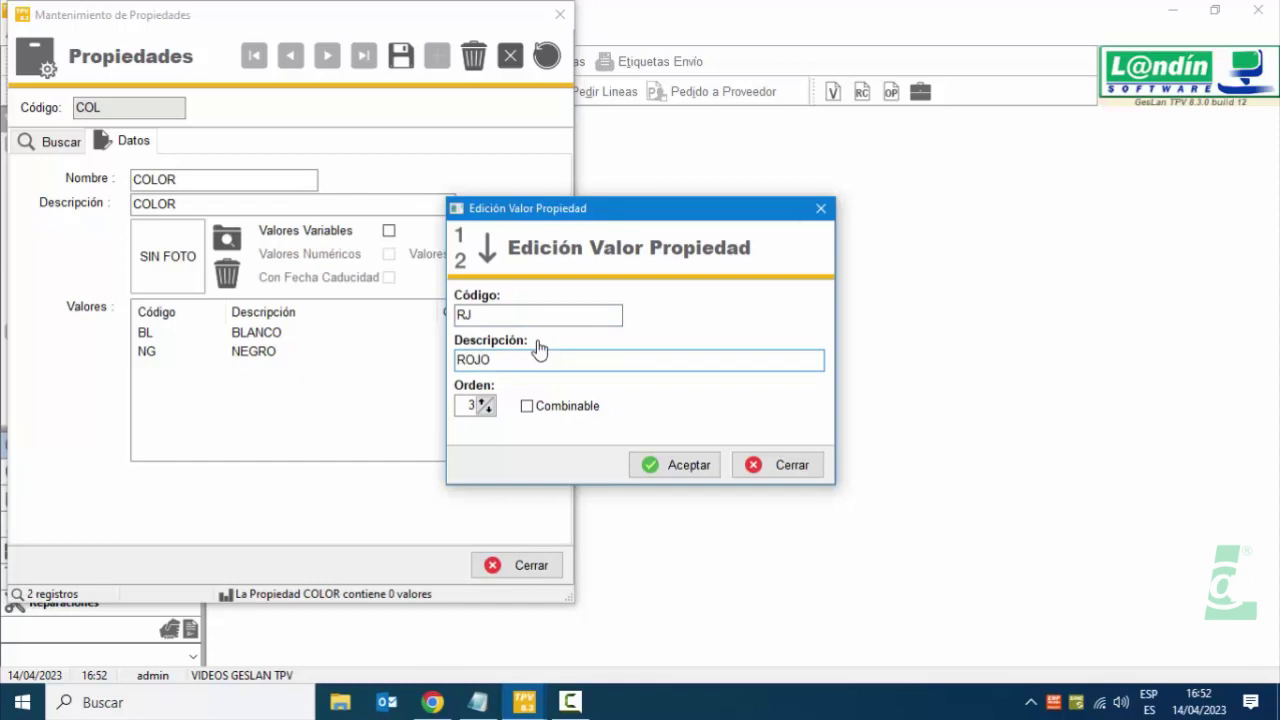
left_click(655, 469)
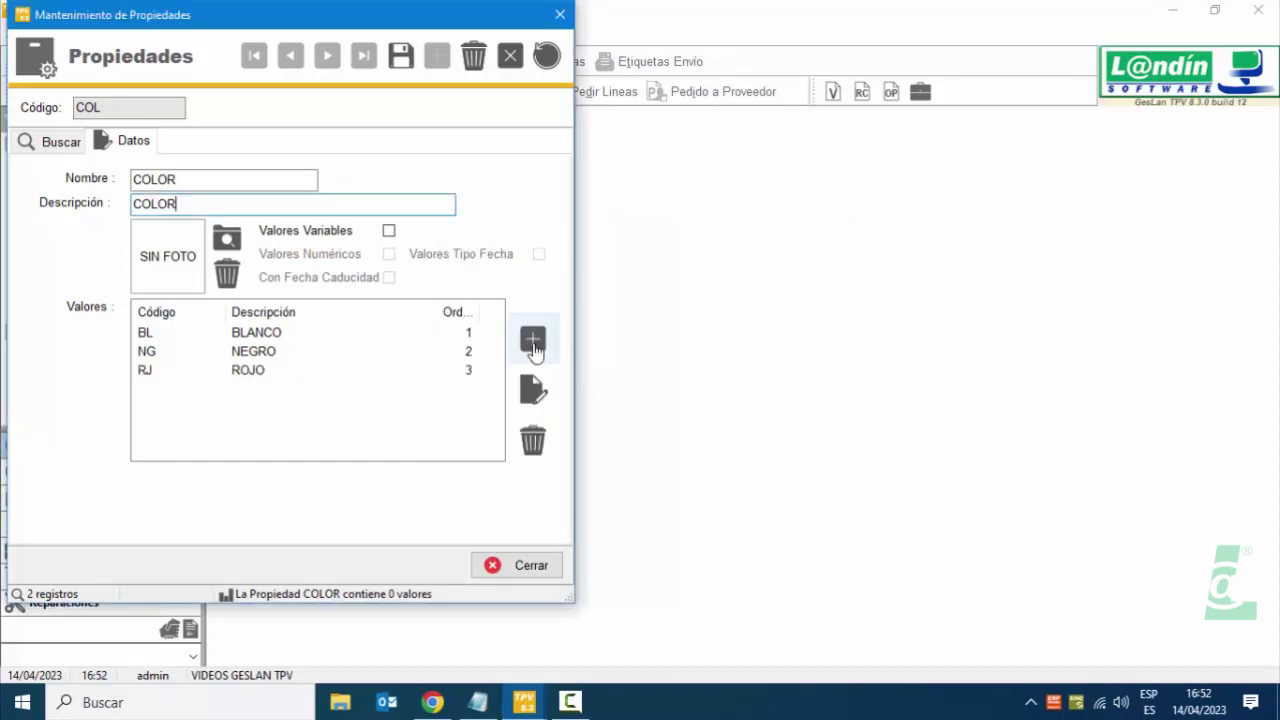
Add a value to the COLOR property with code EST and description ESTAMPADO FLORES.
left_click(533, 340)
type("EST")
key("Tab")
type("ESTAMPADO LO")
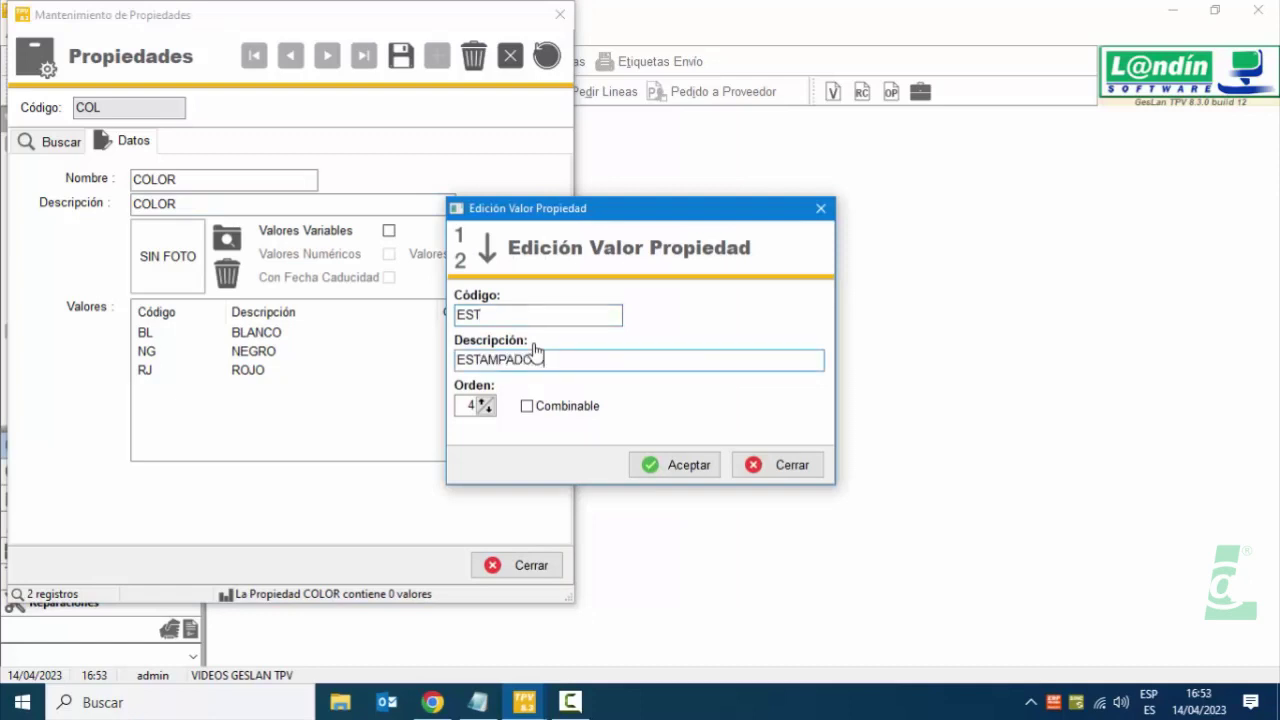
key("BackSpace")
key("BackSpace")
key("BackSpace")
type("J F")
key("BackSpace")
key("BackSpace")
key("BackSpace")
type("FLORES")
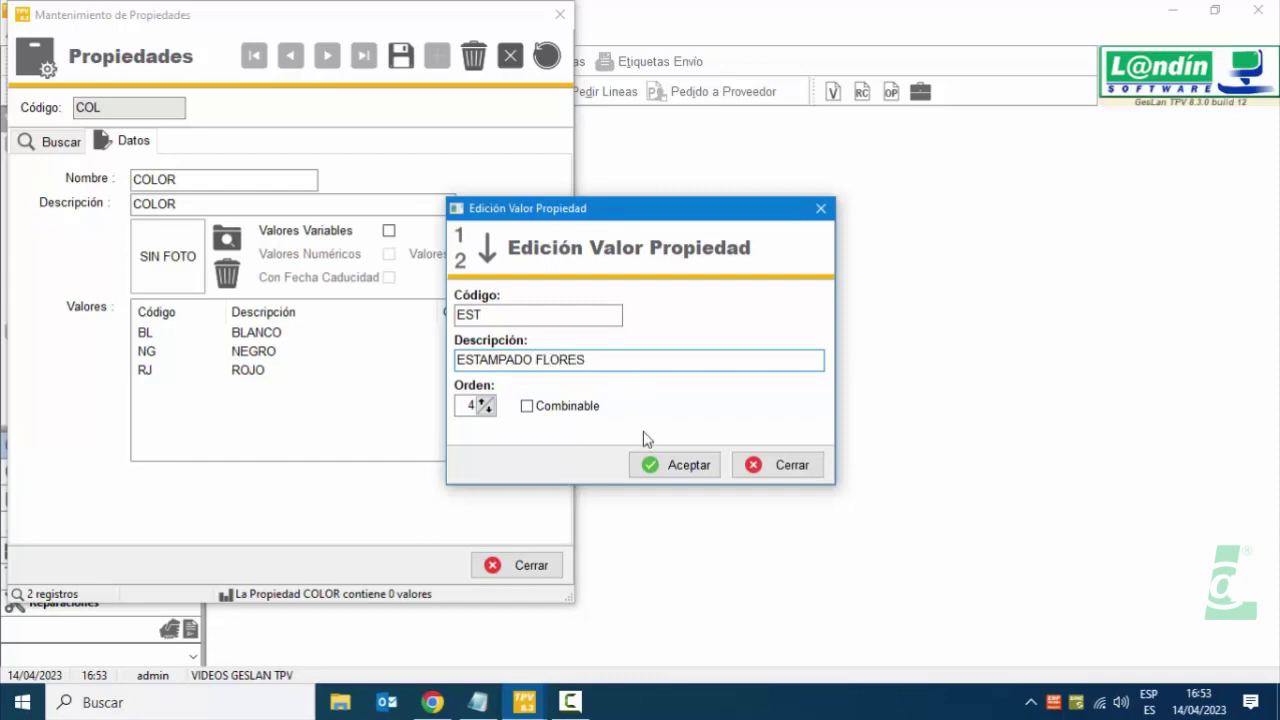
left_click(655, 466)
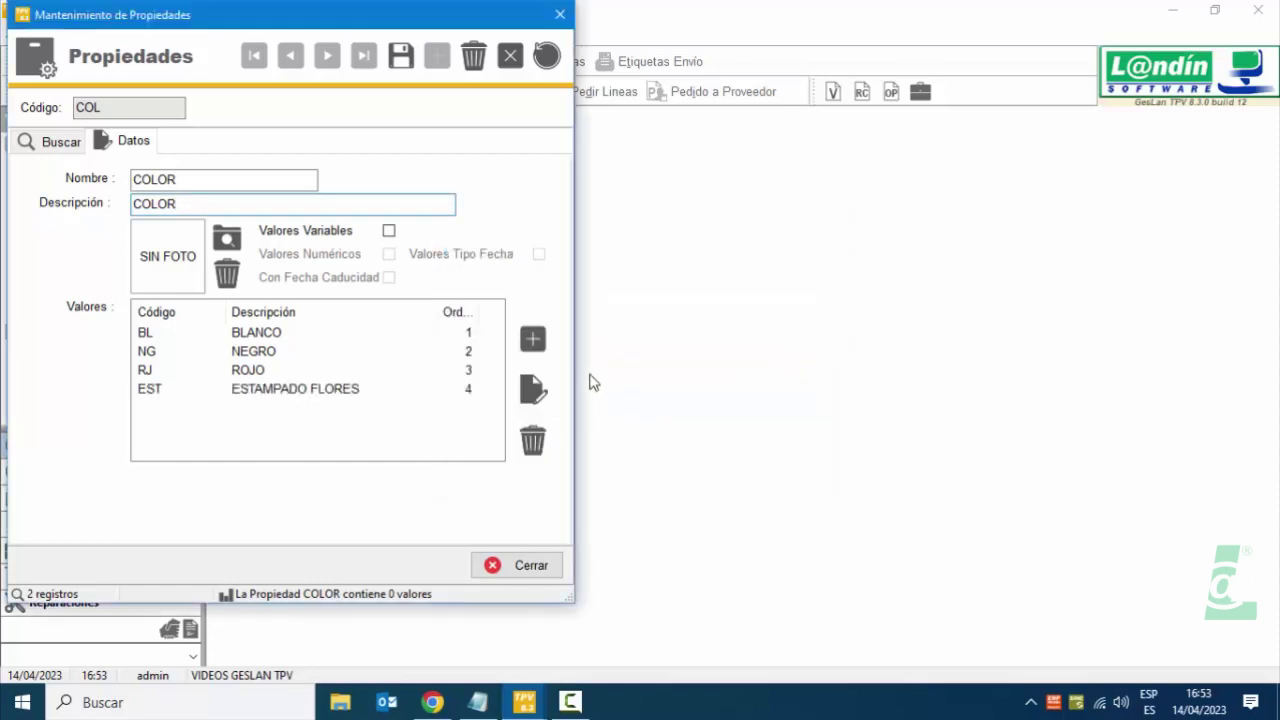
Add a value to the COLOR property with code AP and description ANIMAL PRINT, and save the property.
left_click(535, 341)
type("AP")
key("Tab")
type("ANIMAL PRINT")
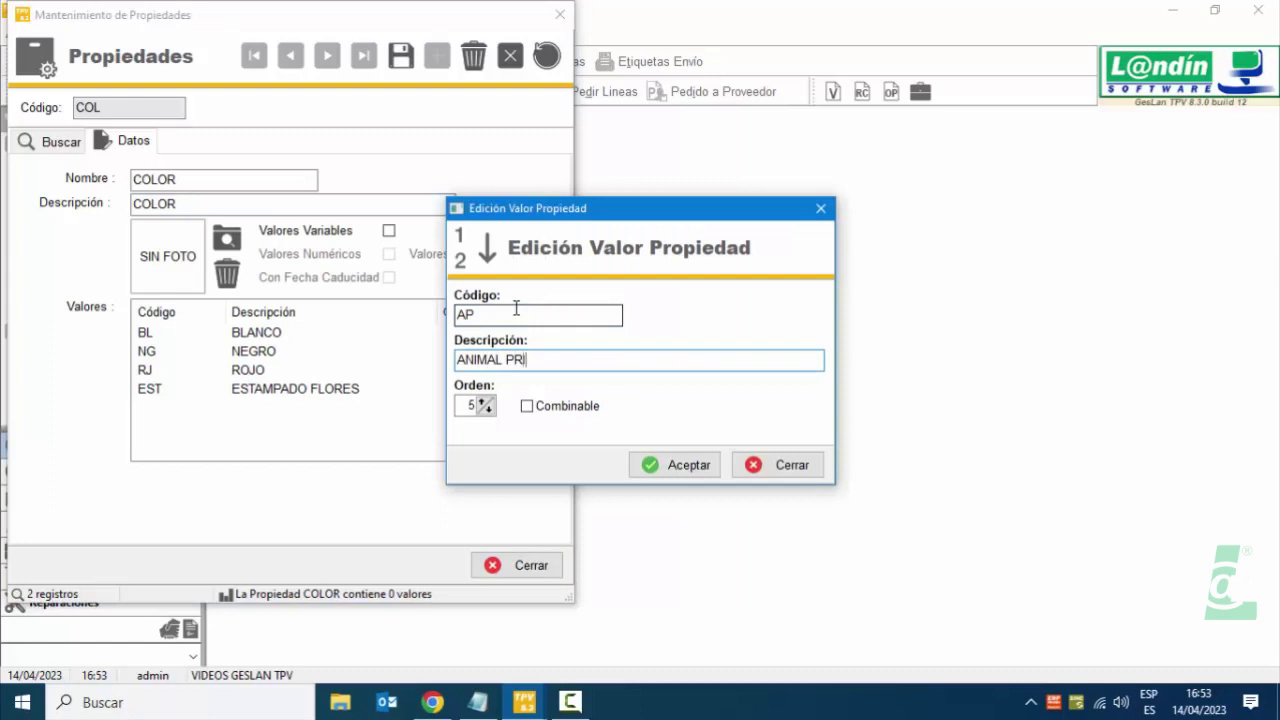
left_click(698, 473)
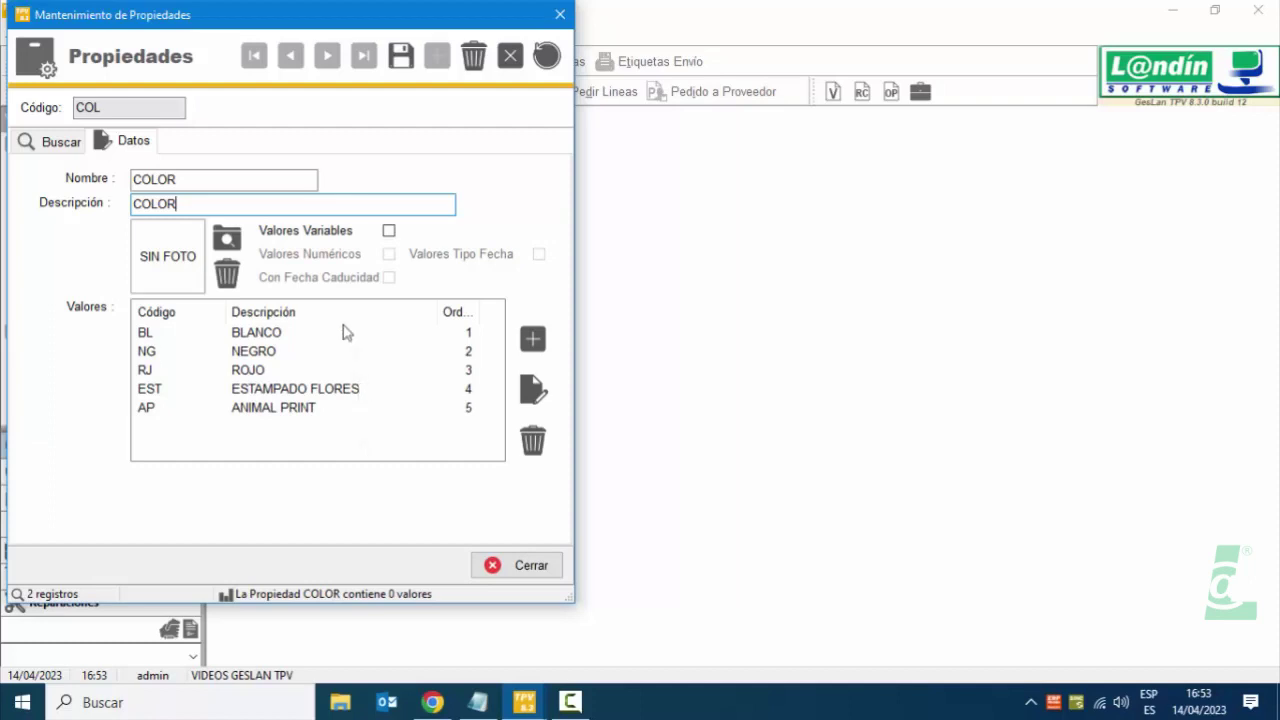
left_click(400, 57)
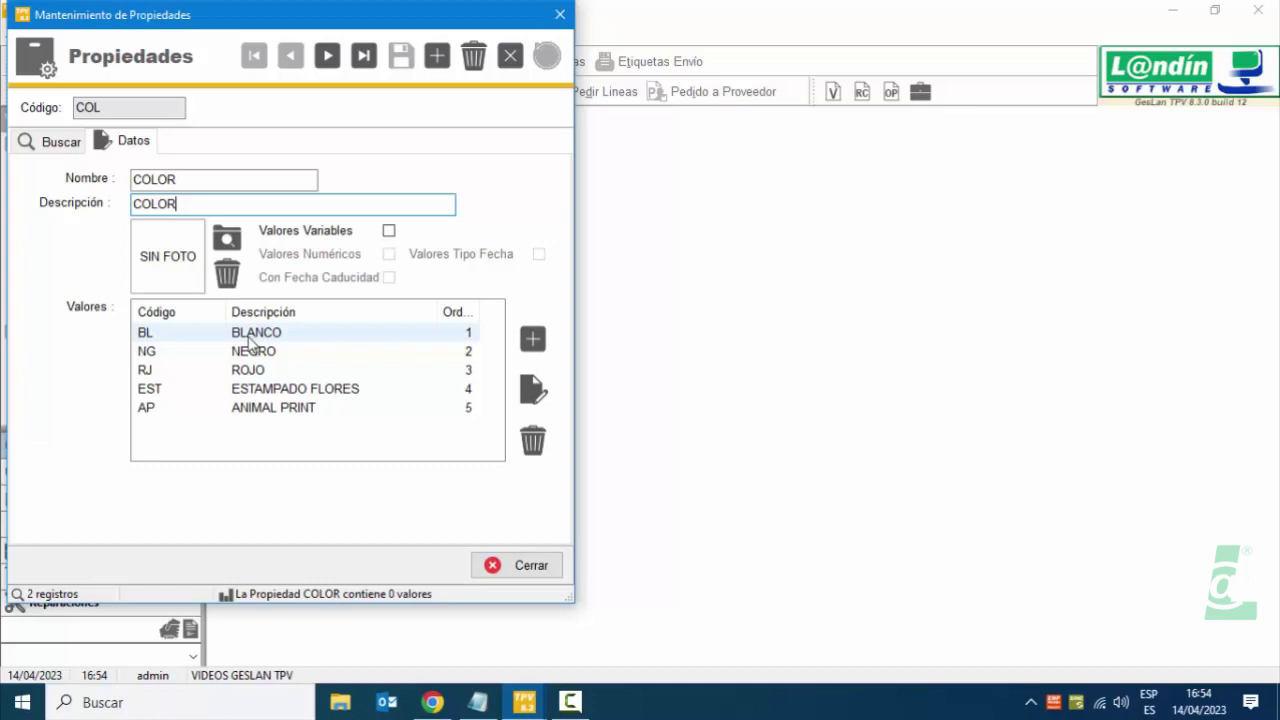
Review the saved COLOR property and its values from the property list, and close the properties maintenance.
left_click(66, 153)
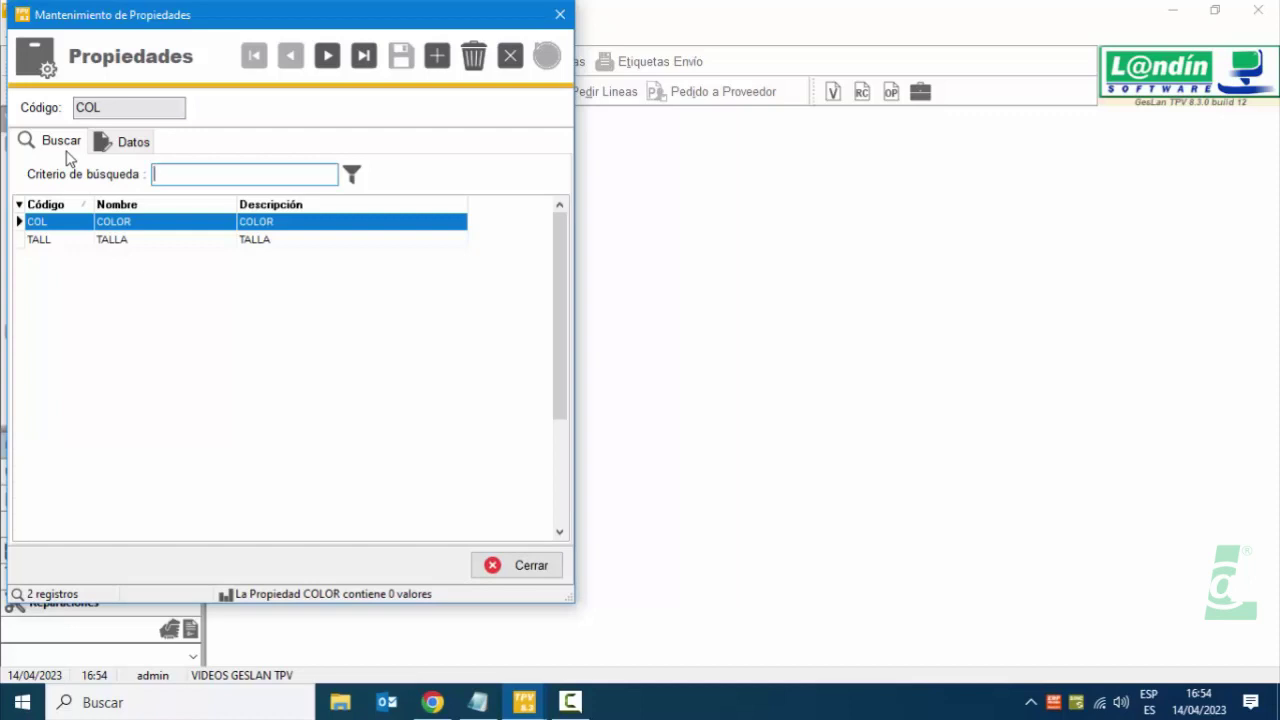
double_click(115, 222)
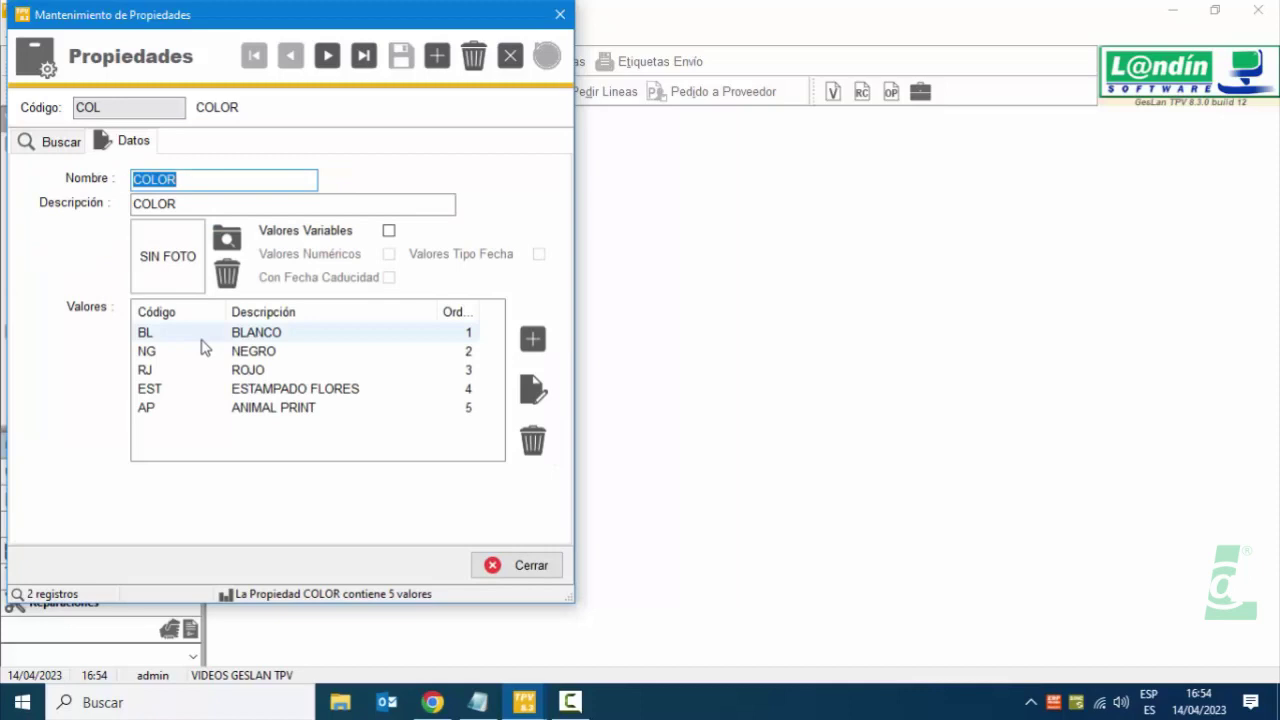
left_click(511, 569)
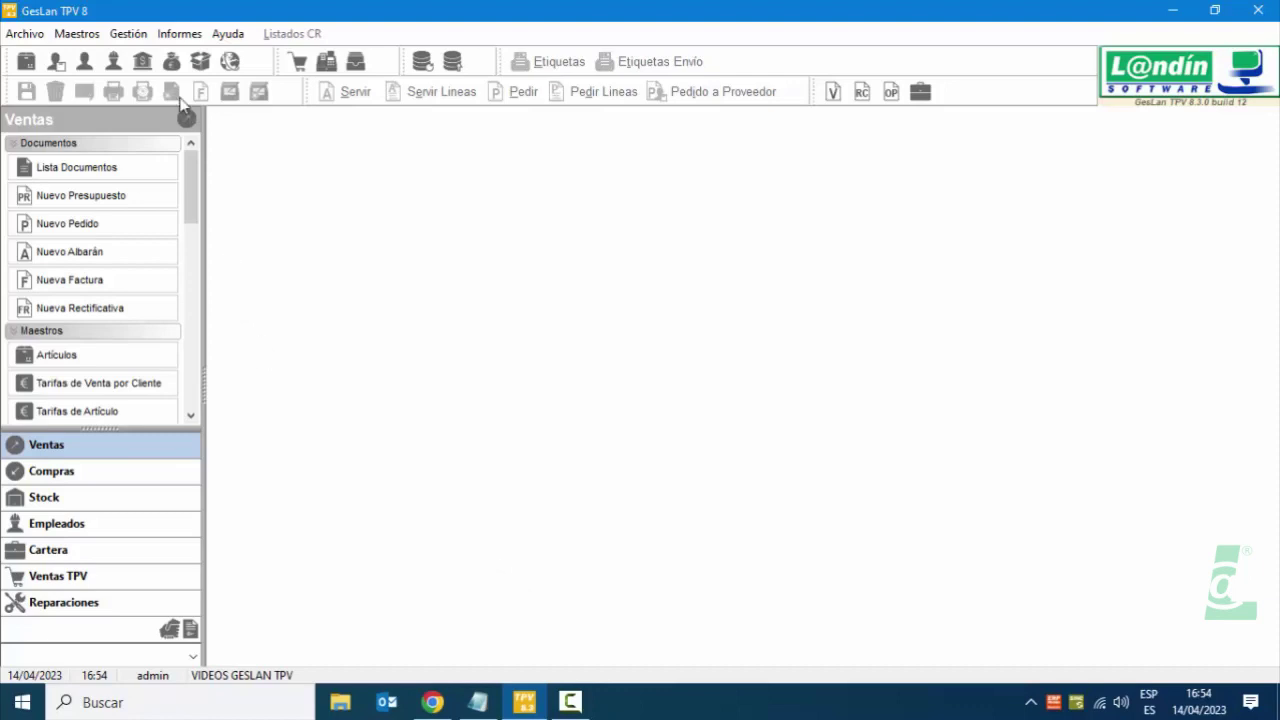
Start a new record in the Propiedades general table with the code ANCHO and confirm its creation.
left_click(84, 36)
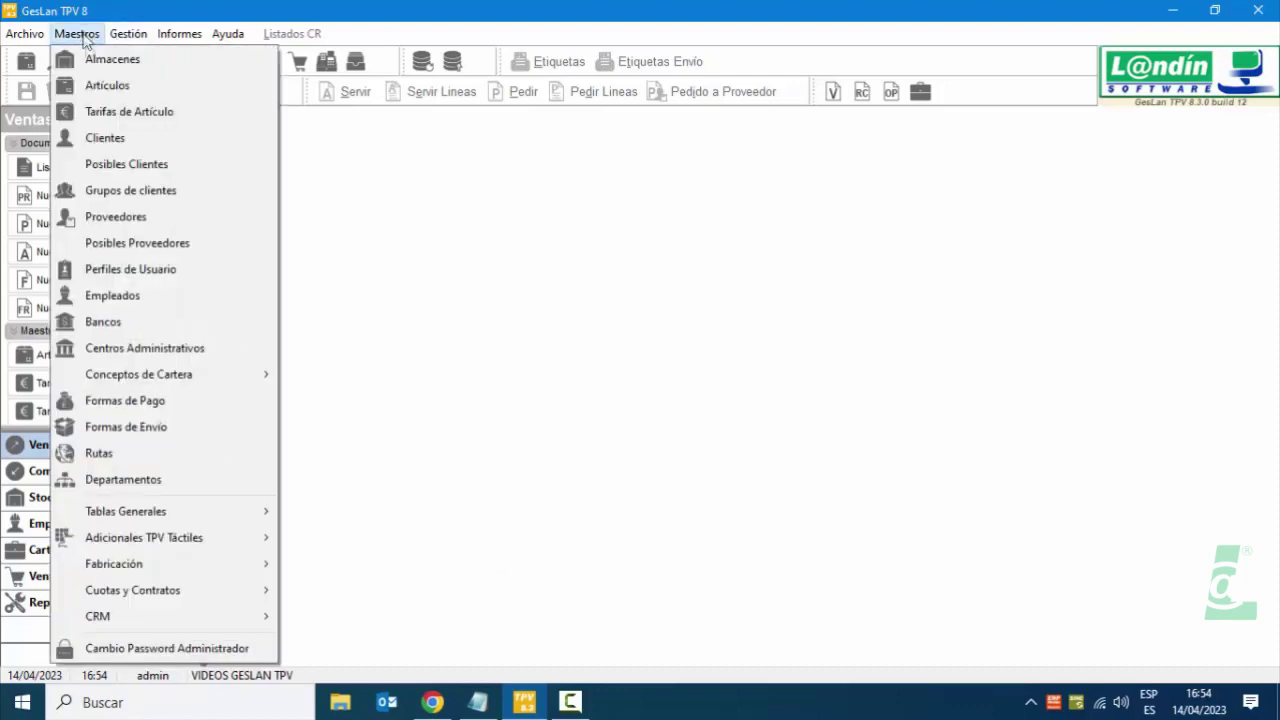
mouse_move(234, 512)
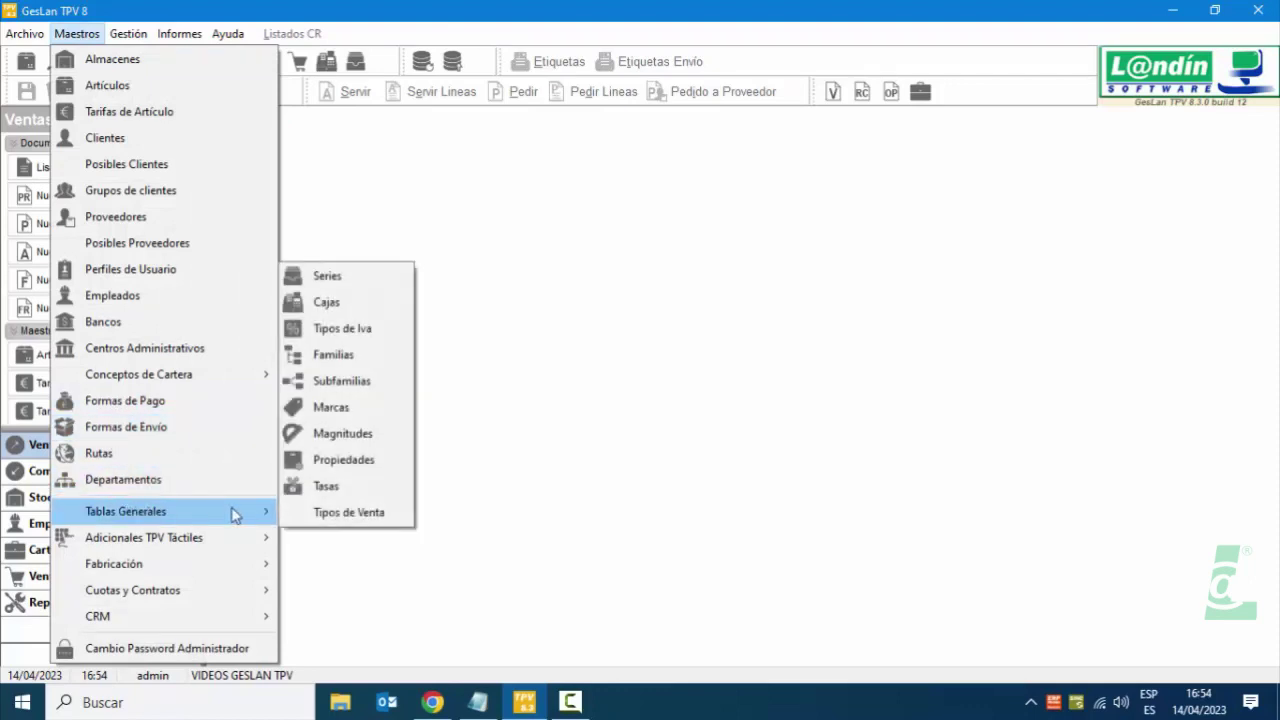
left_click(333, 459)
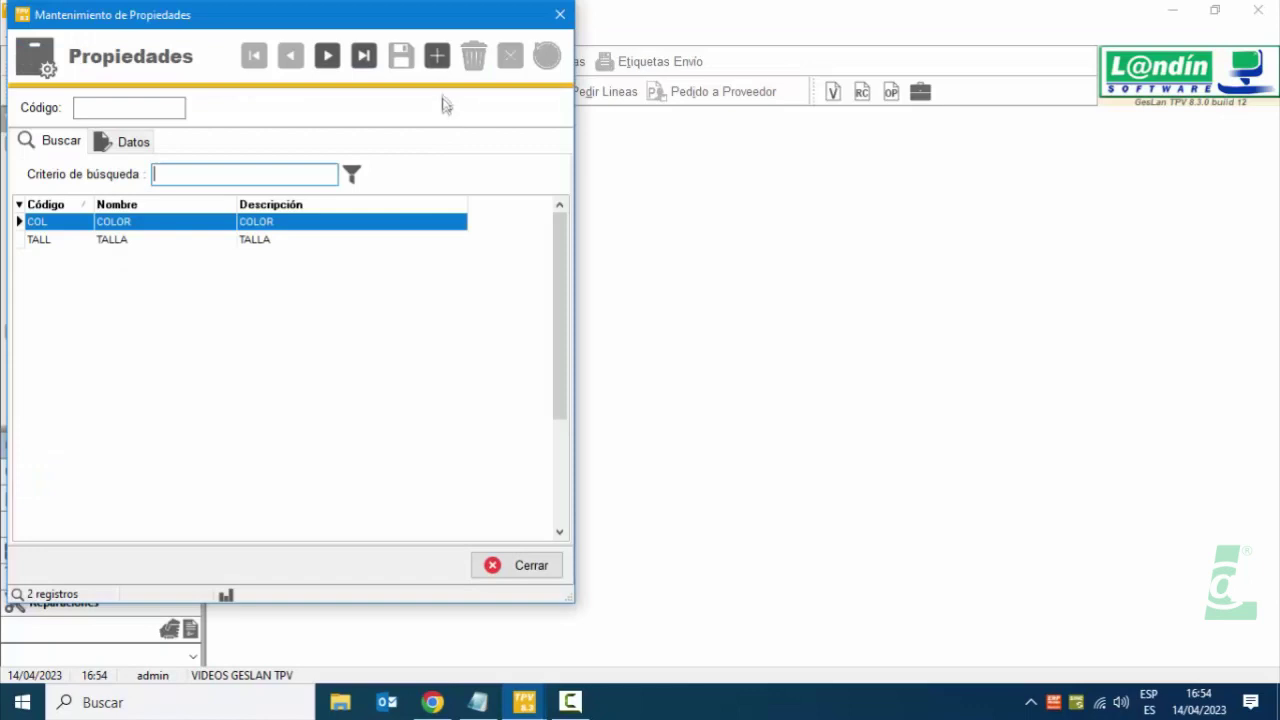
left_click(437, 57)
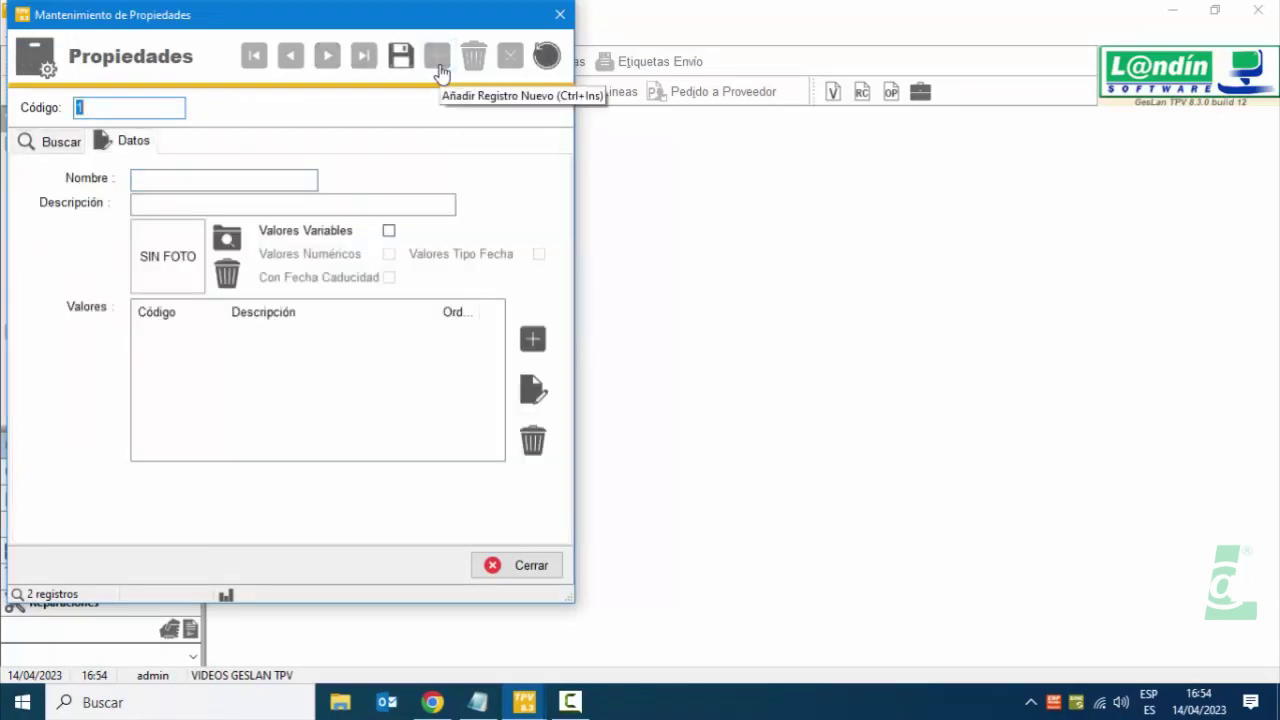
type("ANCHO")
key("Return")
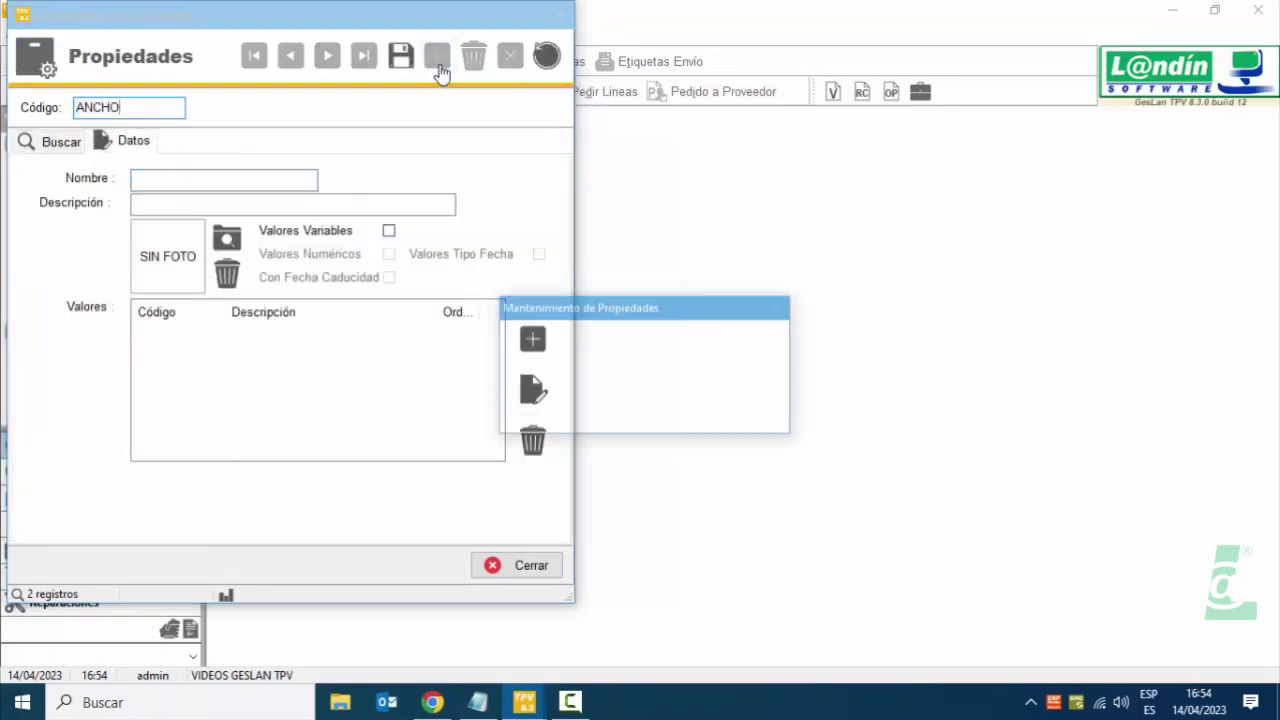
key("Return")
key("Return")
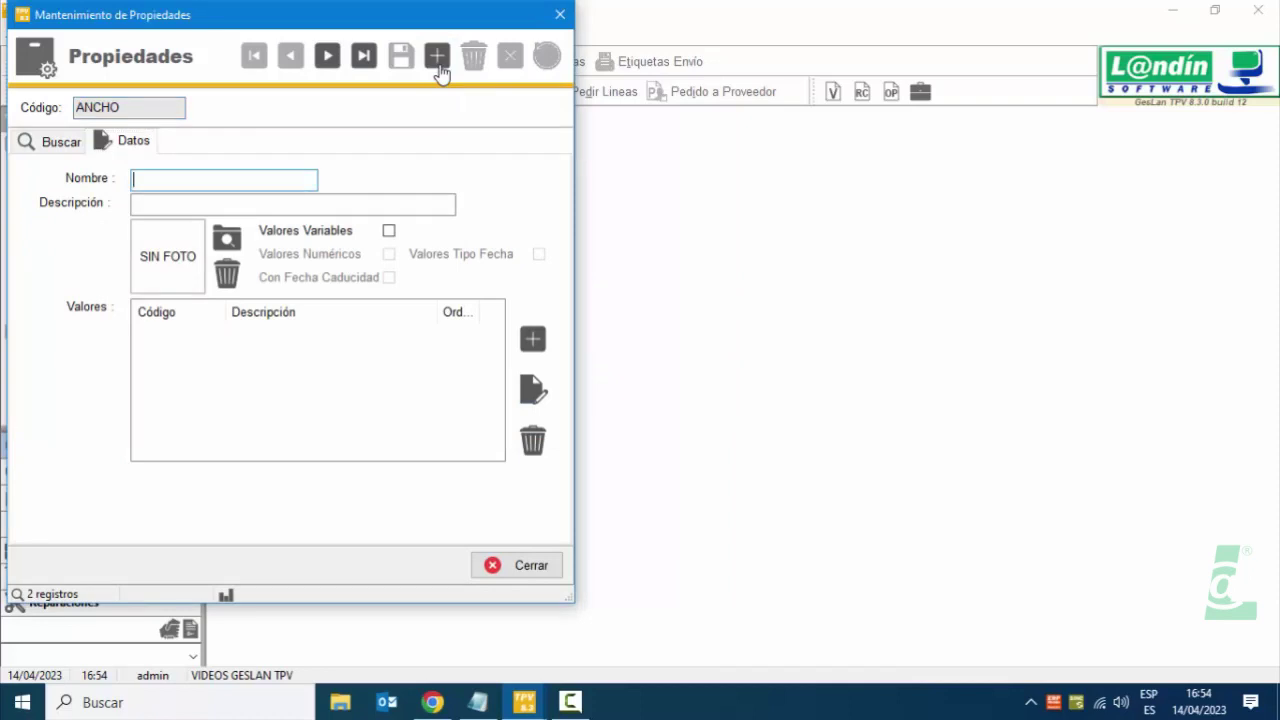
Name and describe the new property as ANCHO, enable variable and numeric values, and save it.
type("ANCHO")
key("Return")
type("ANCHO")
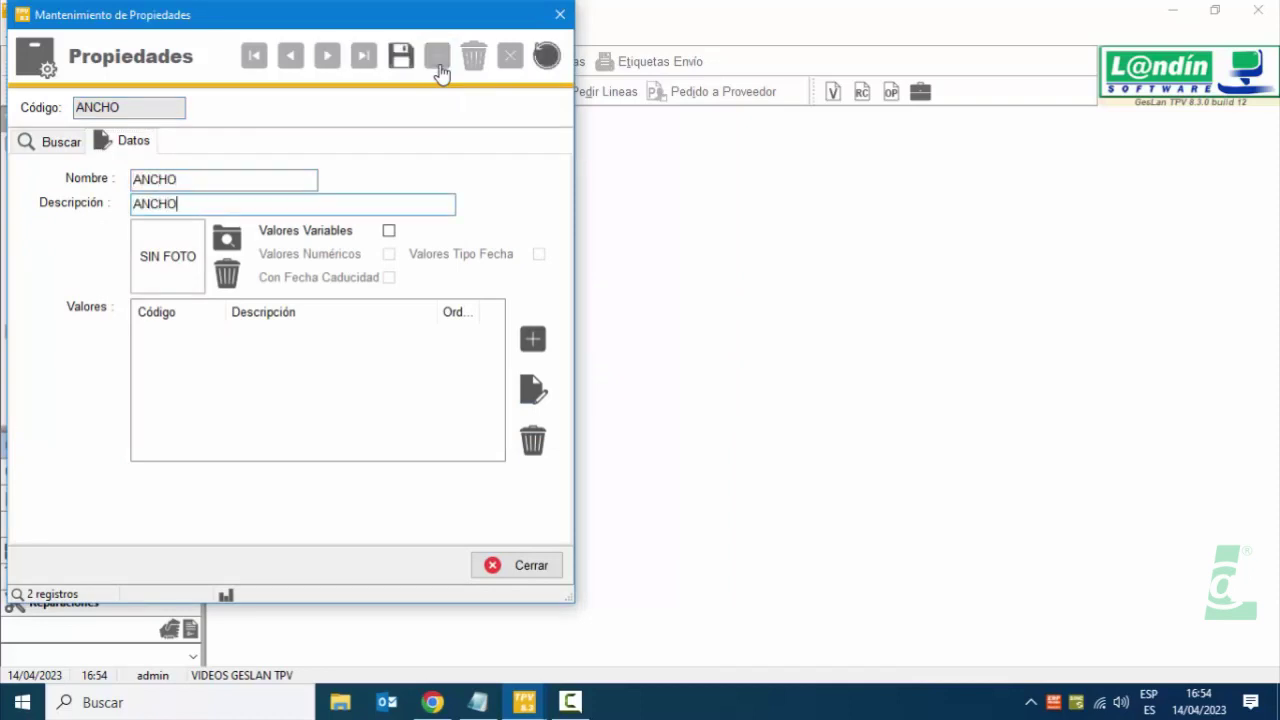
left_click(389, 231)
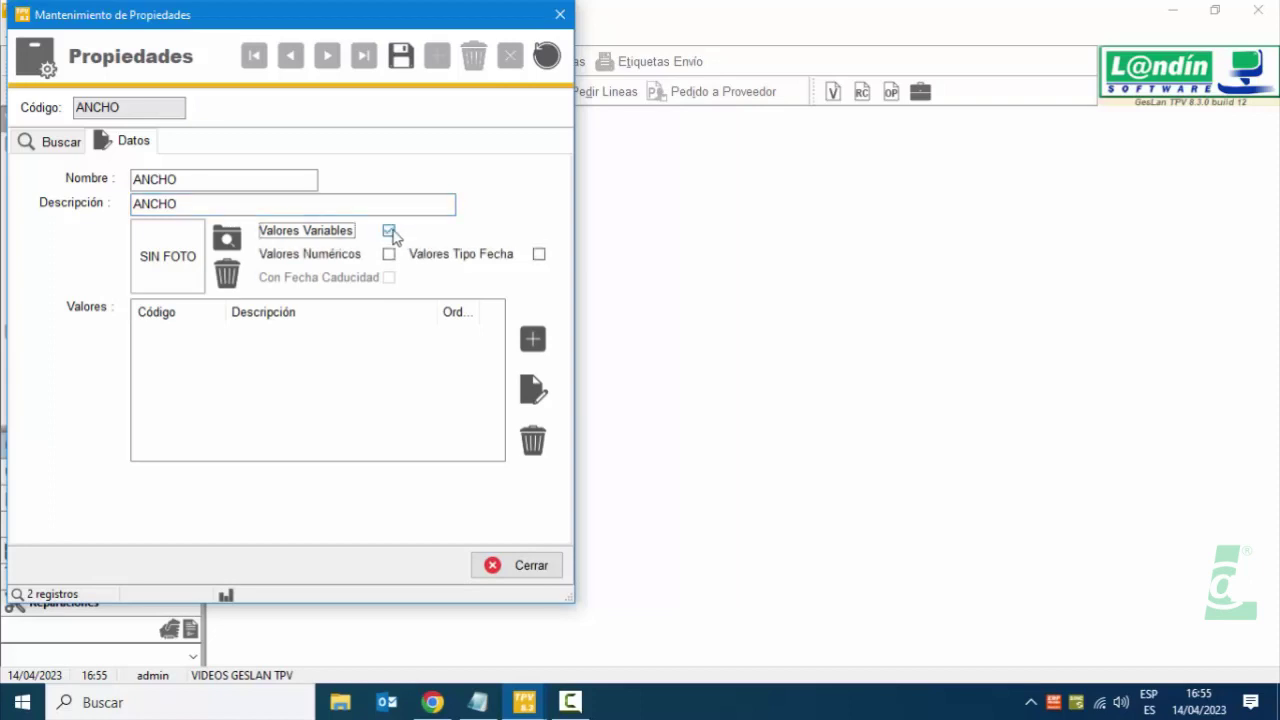
left_click(389, 255)
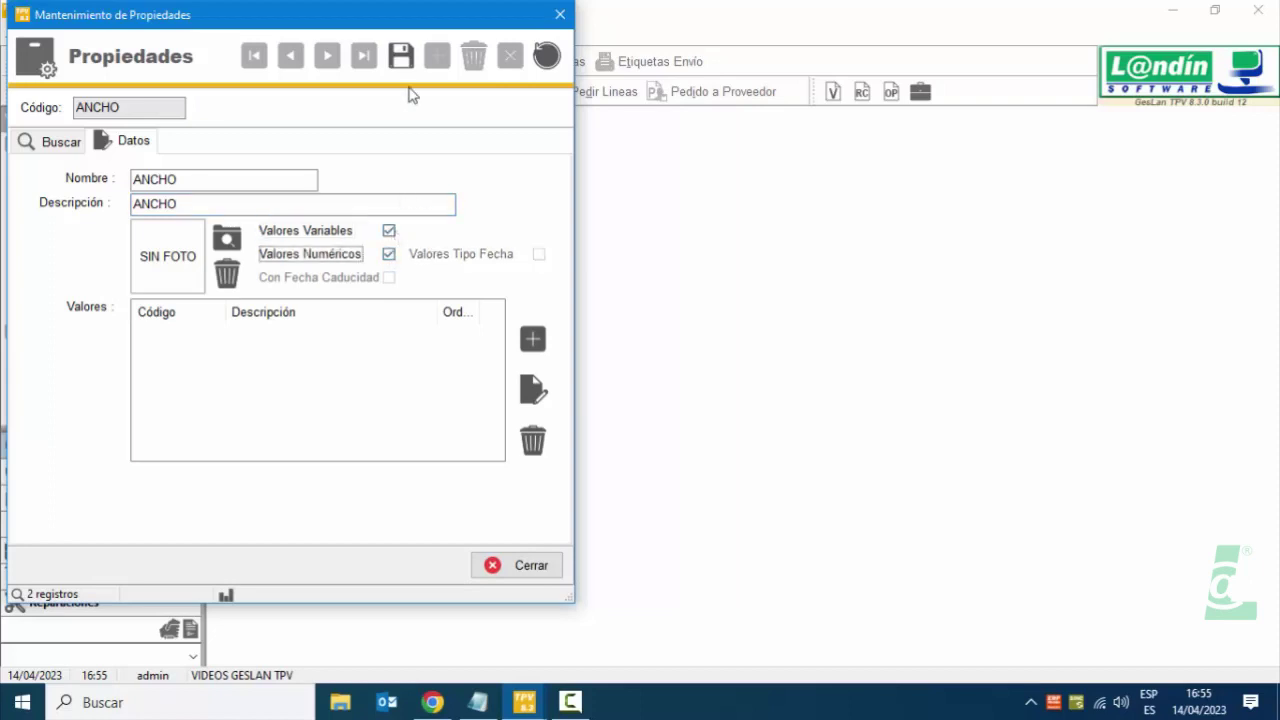
left_click(400, 62)
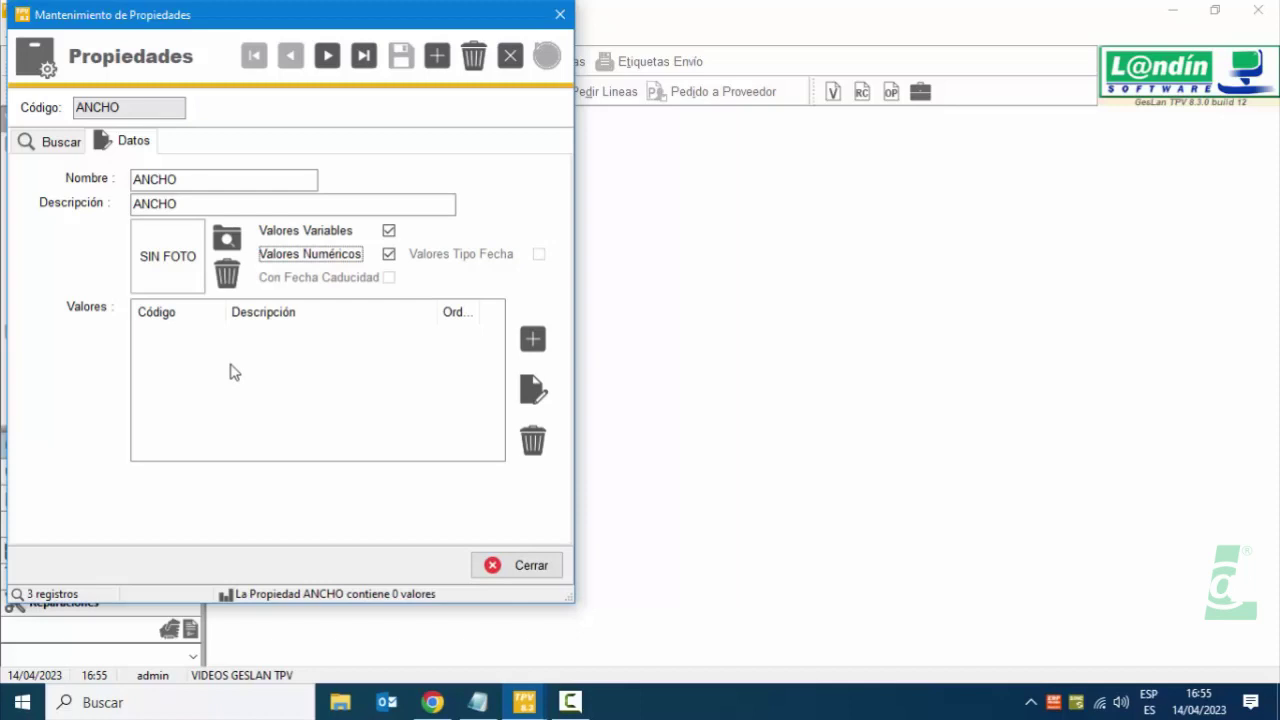
Start another new property record with the code LARGO and confirm its creation.
left_click(436, 57)
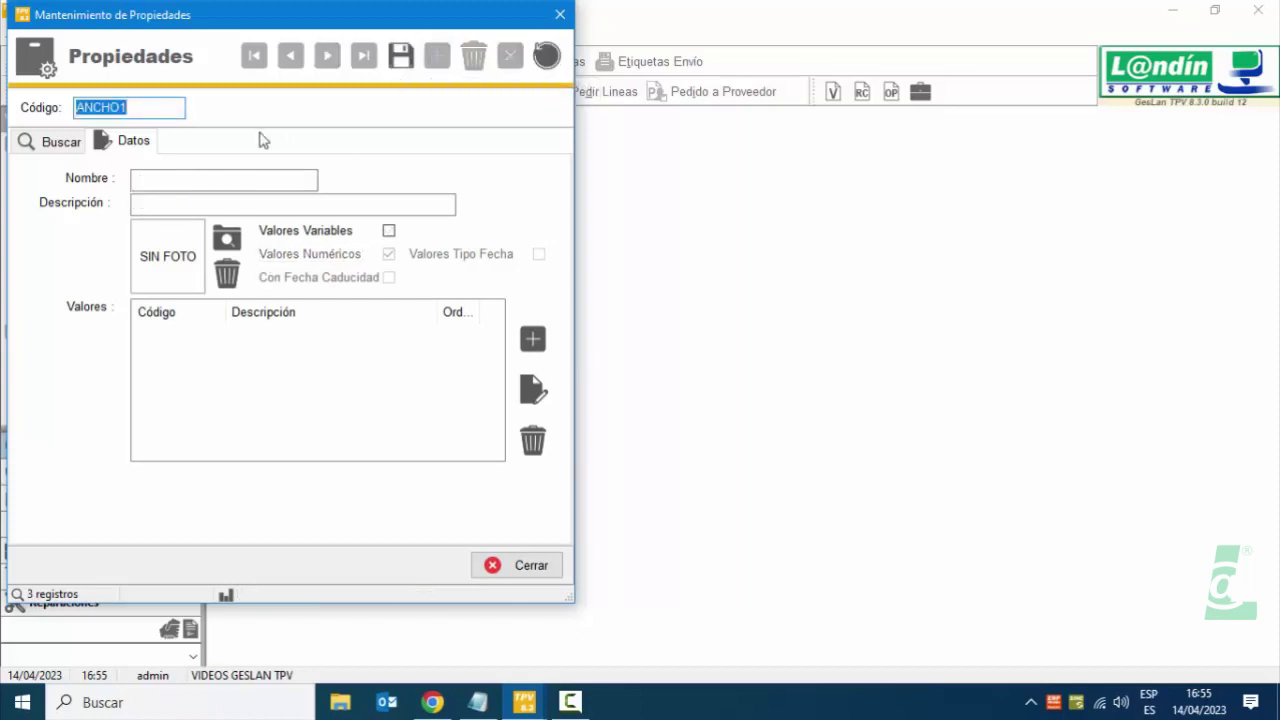
type("LARGO")
key("Return")
key("Return")
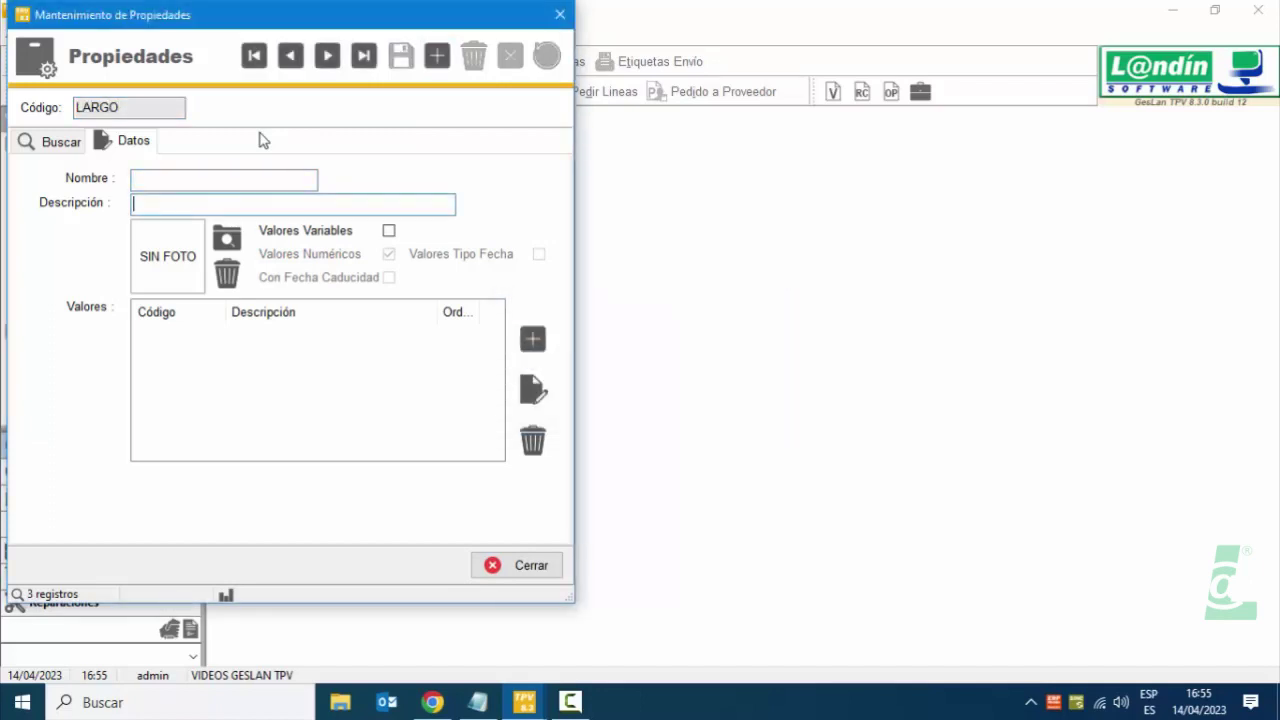
Name and describe the new property as LARGO, enable variable values, and save it.
left_click(231, 180)
type("LARGO")
key("Tab")
type("LARGO")
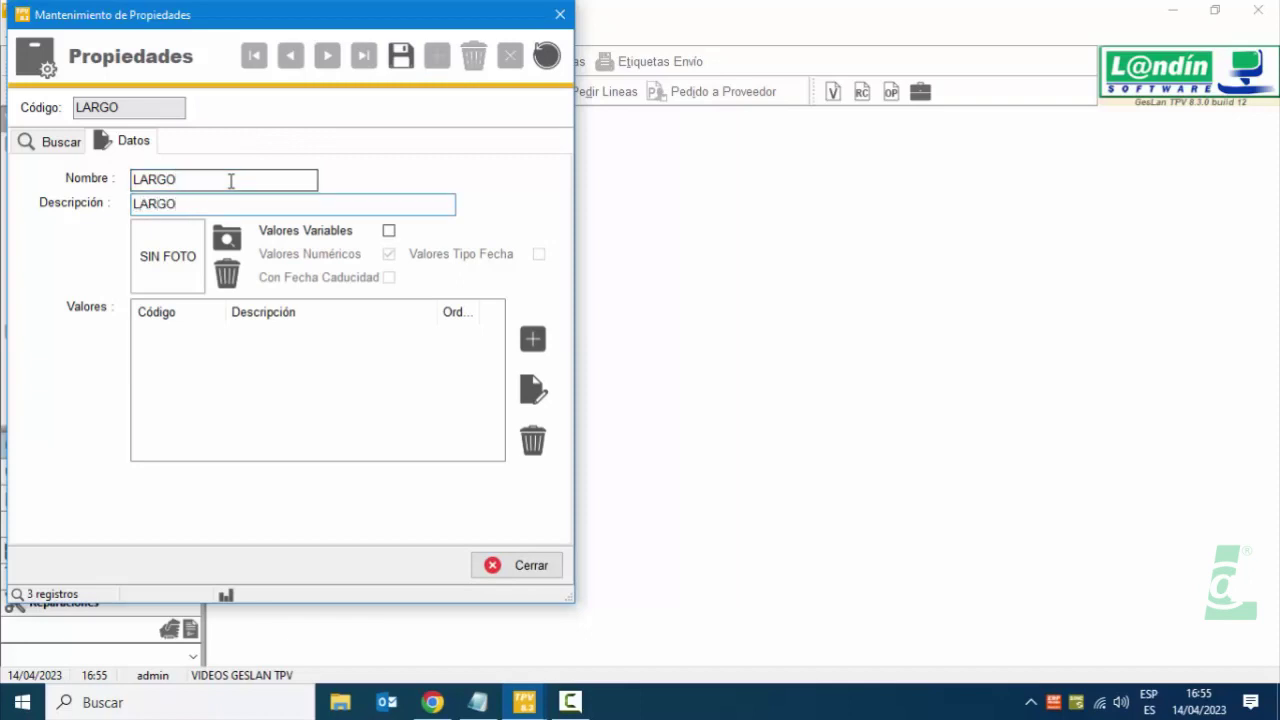
left_click(388, 231)
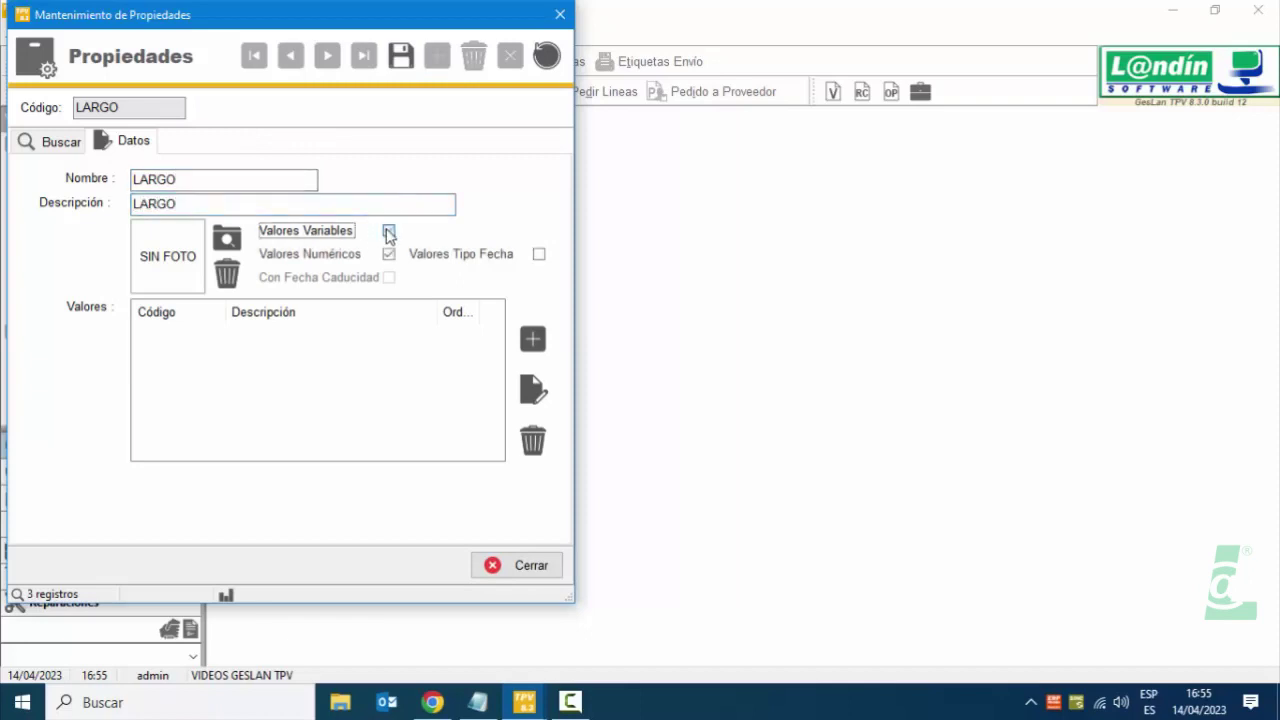
left_click(400, 66)
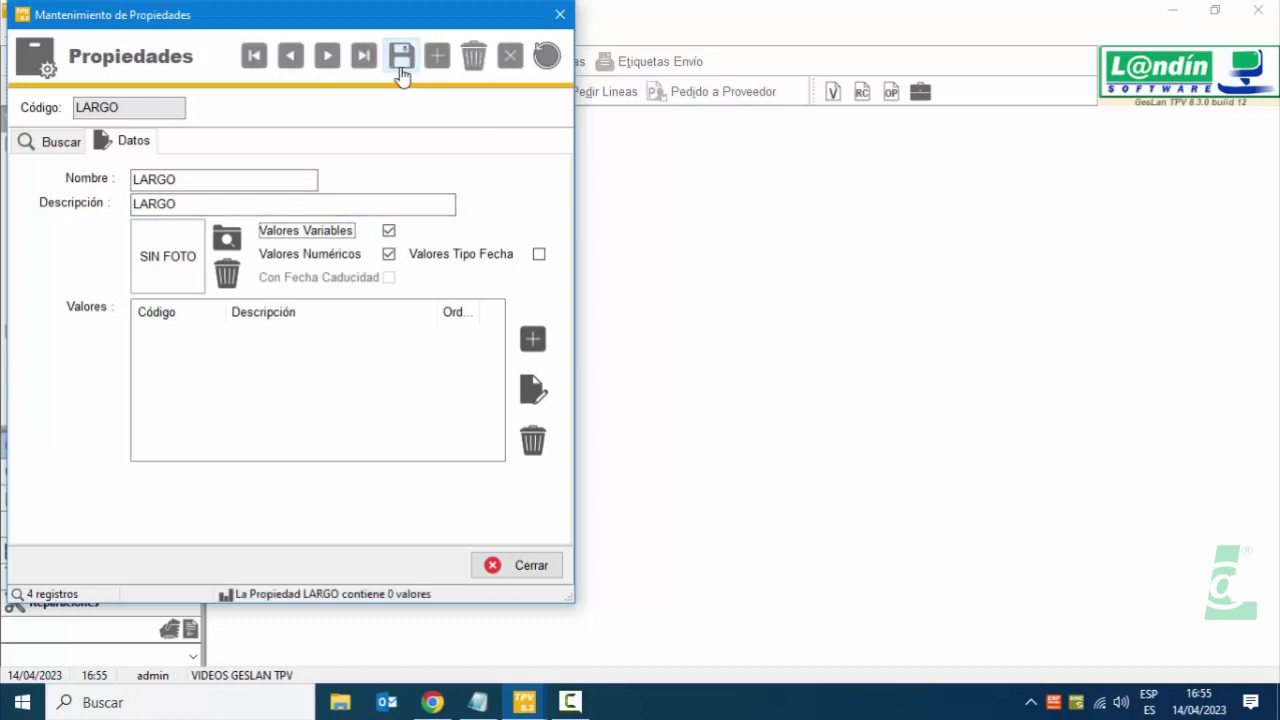
Review the ANCHO, COLOR, LARGO and TALLA entries in the list of properties.
left_click(66, 144)
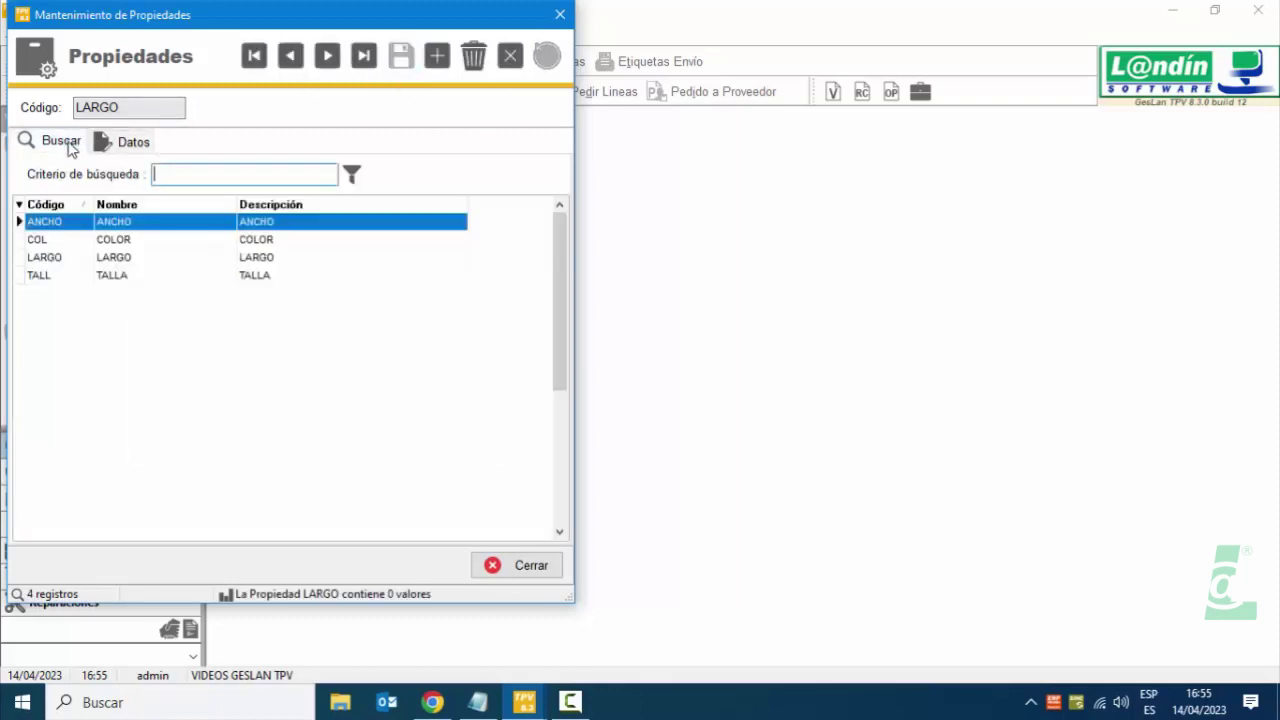
left_click(102, 242)
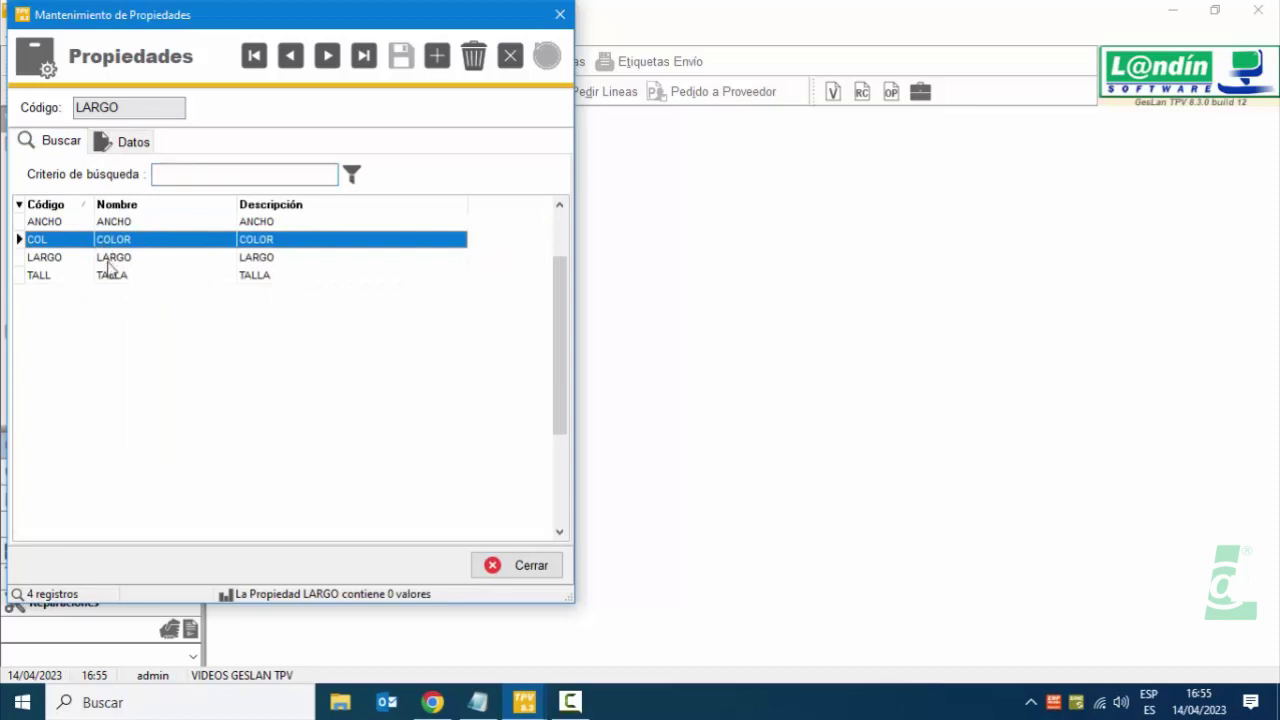
left_click(113, 276)
left_click(115, 246)
left_click(114, 224)
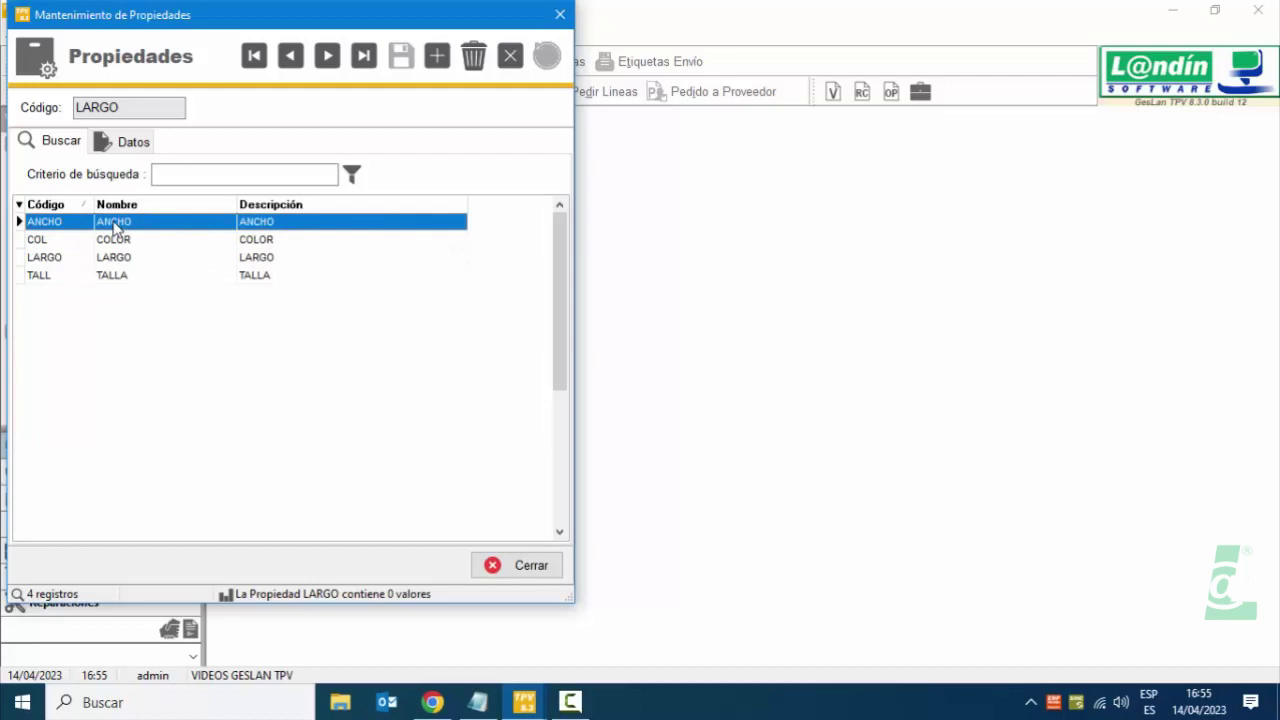
left_click(165, 260)
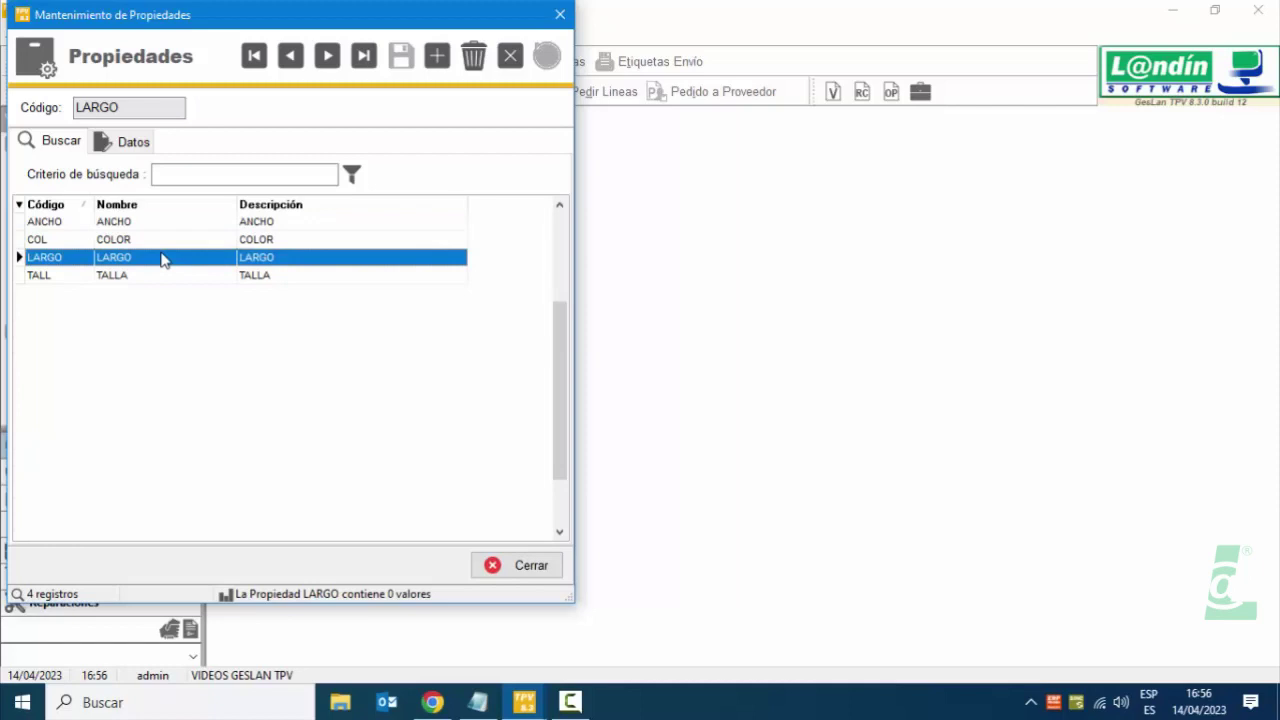